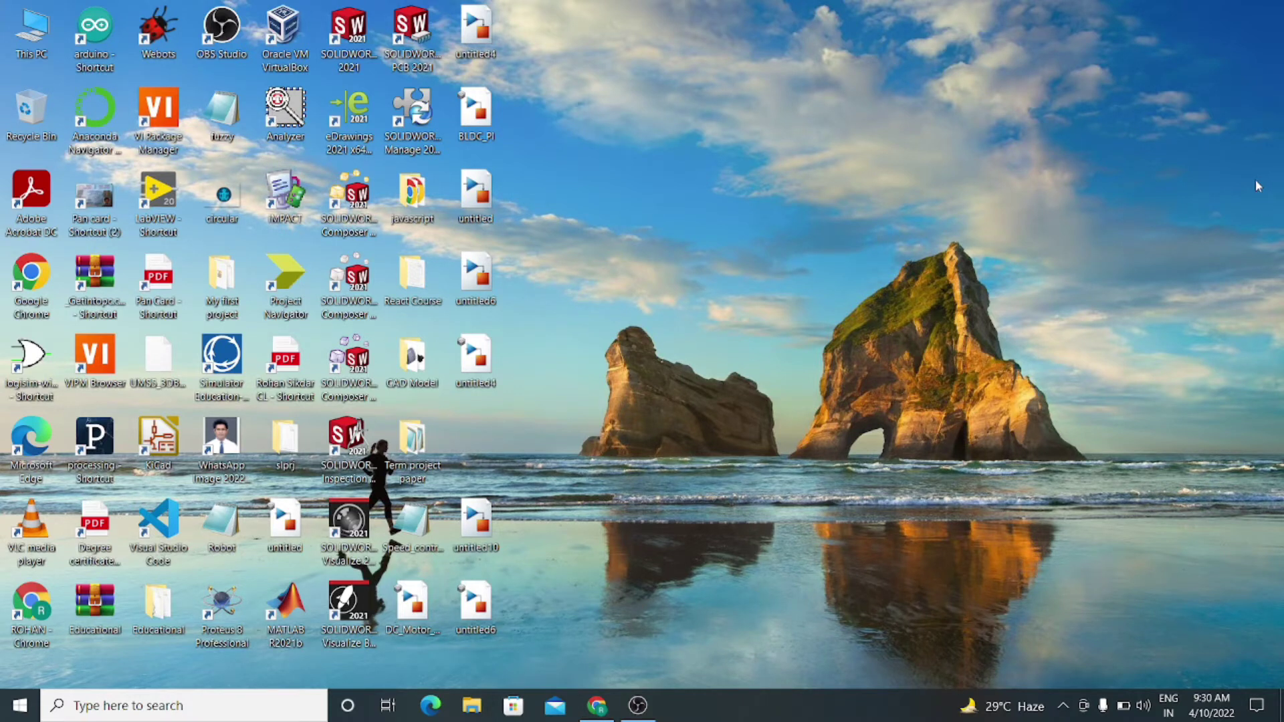
Switch to Chrome, search Google for "webots" and open the Webots: robot simulator site at cyberbotics.com.
click(598, 706)
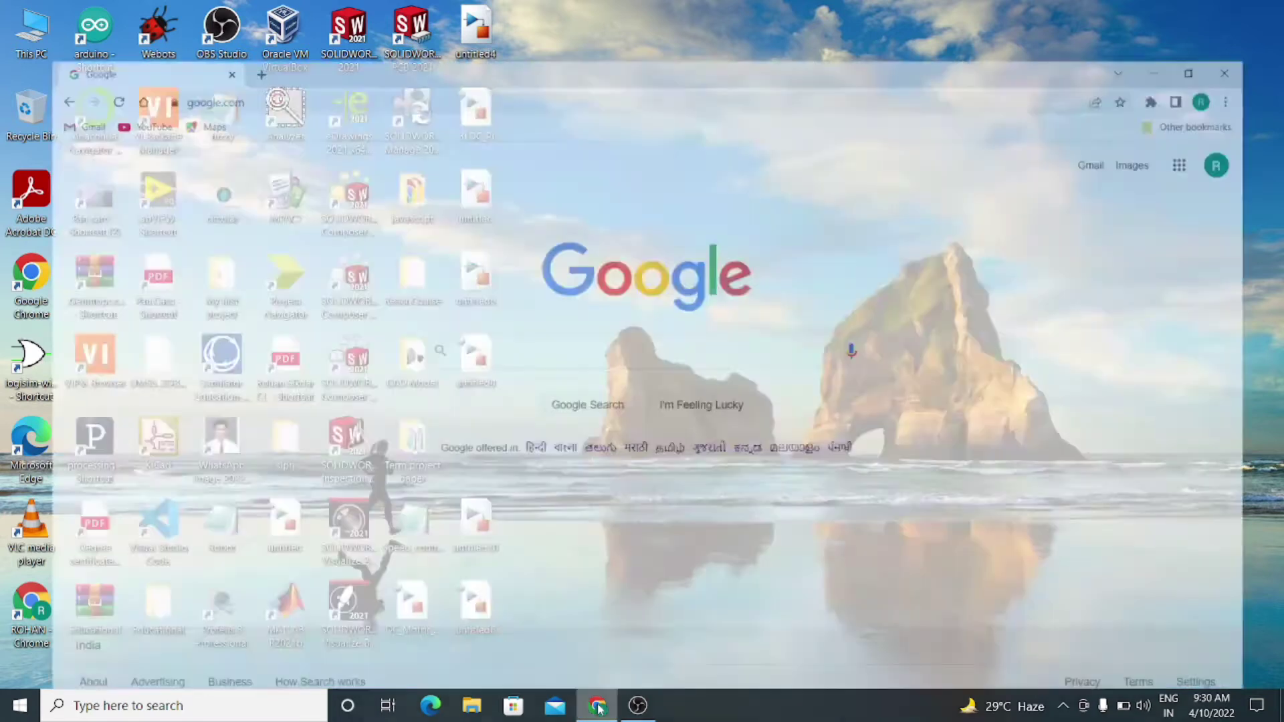
click(629, 318)
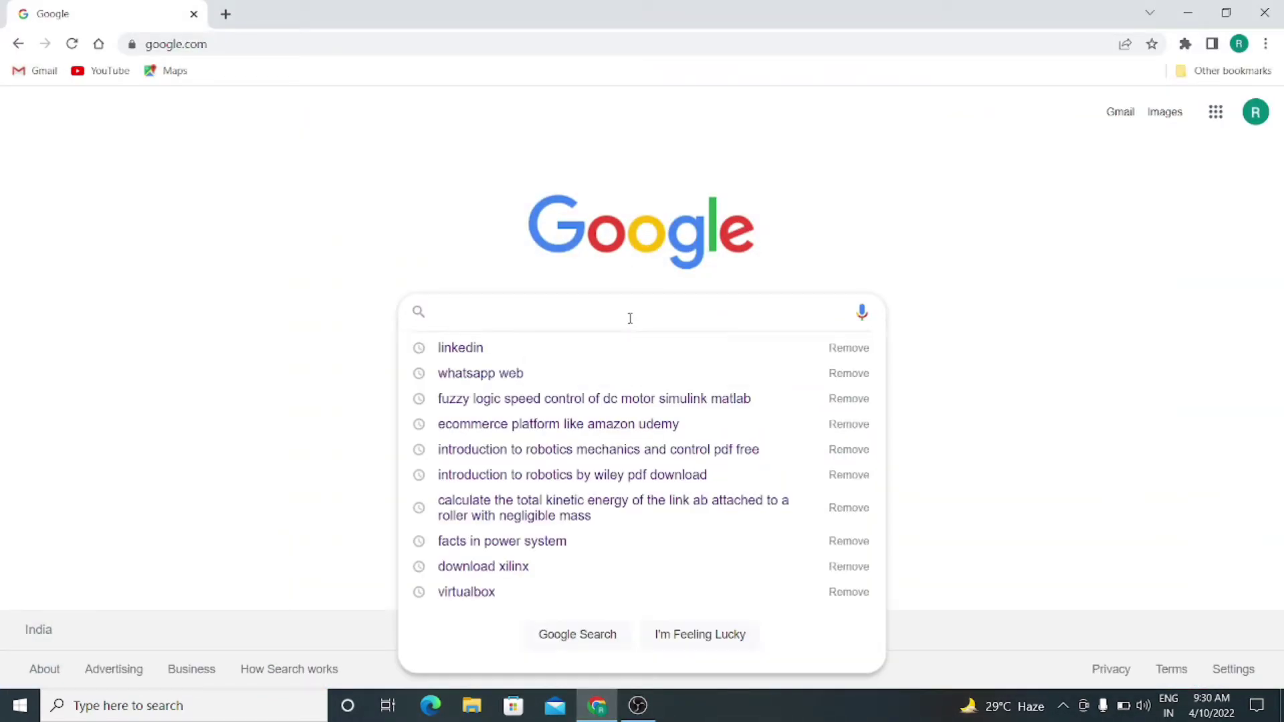
text(w)
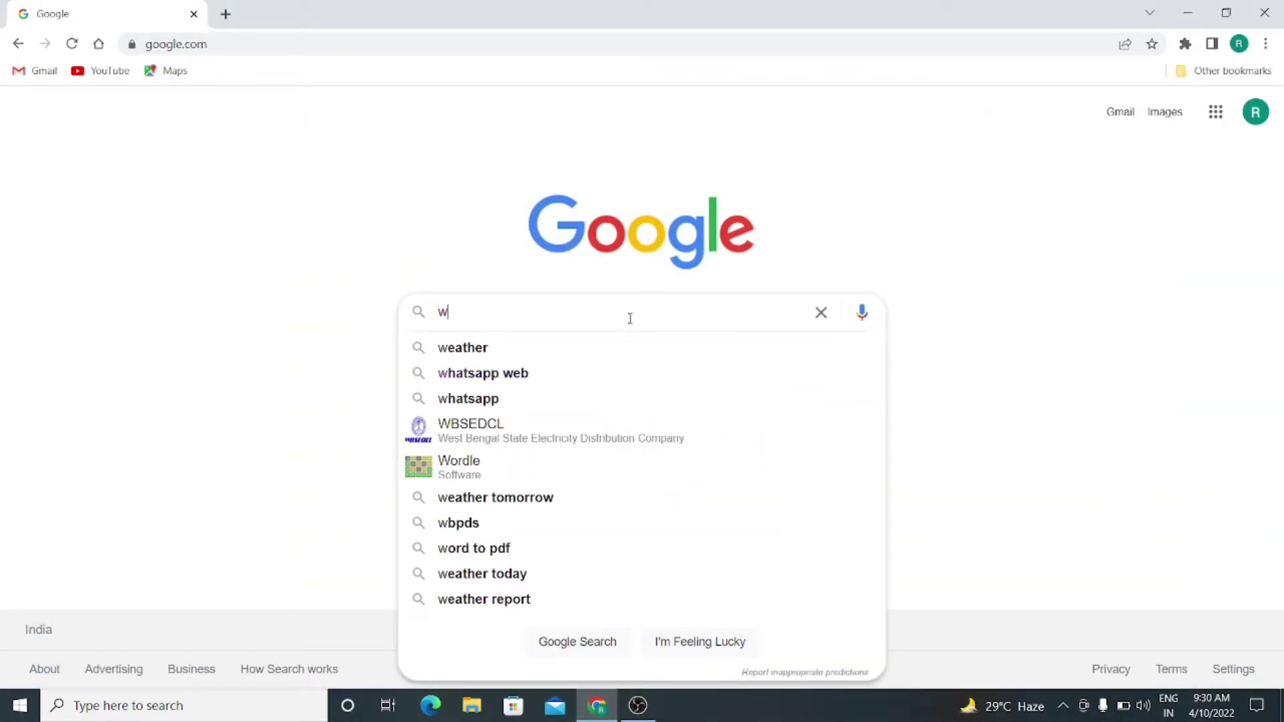
text(ebots)
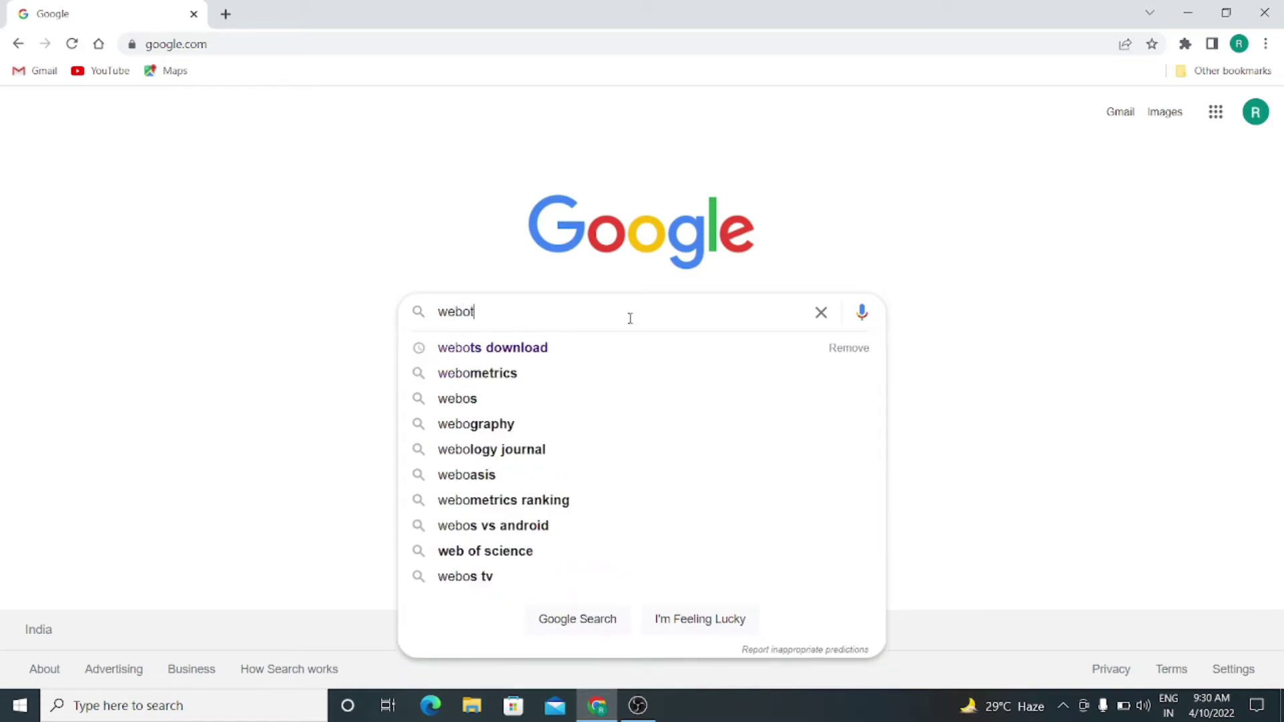
key(Return)
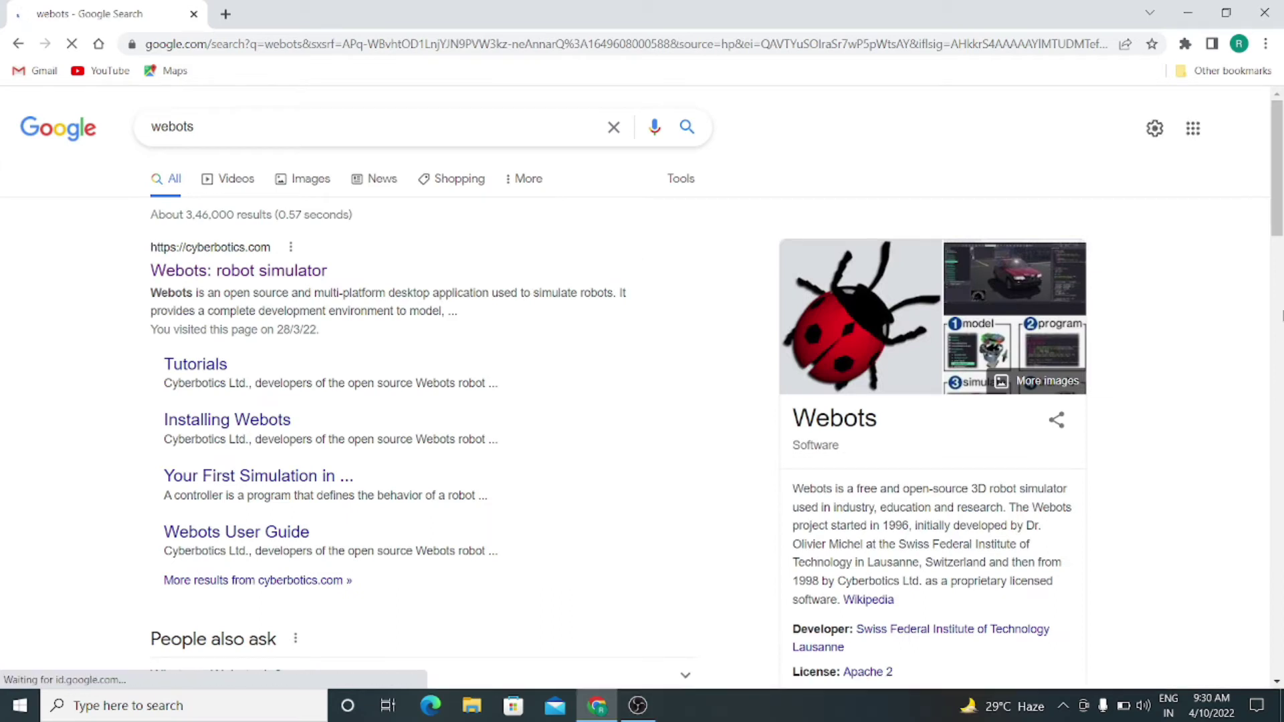
click(311, 274)
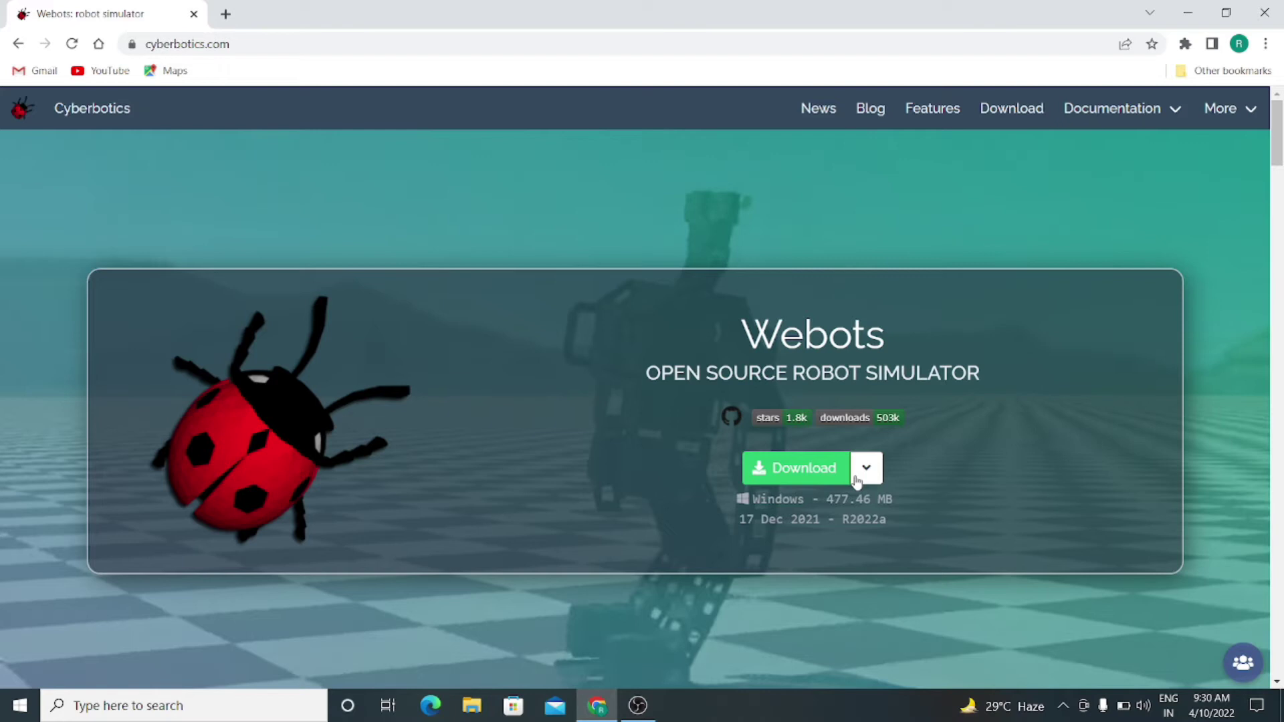
Review the Webots download packages offered for the different operating systems and minimize the browser.
click(857, 479)
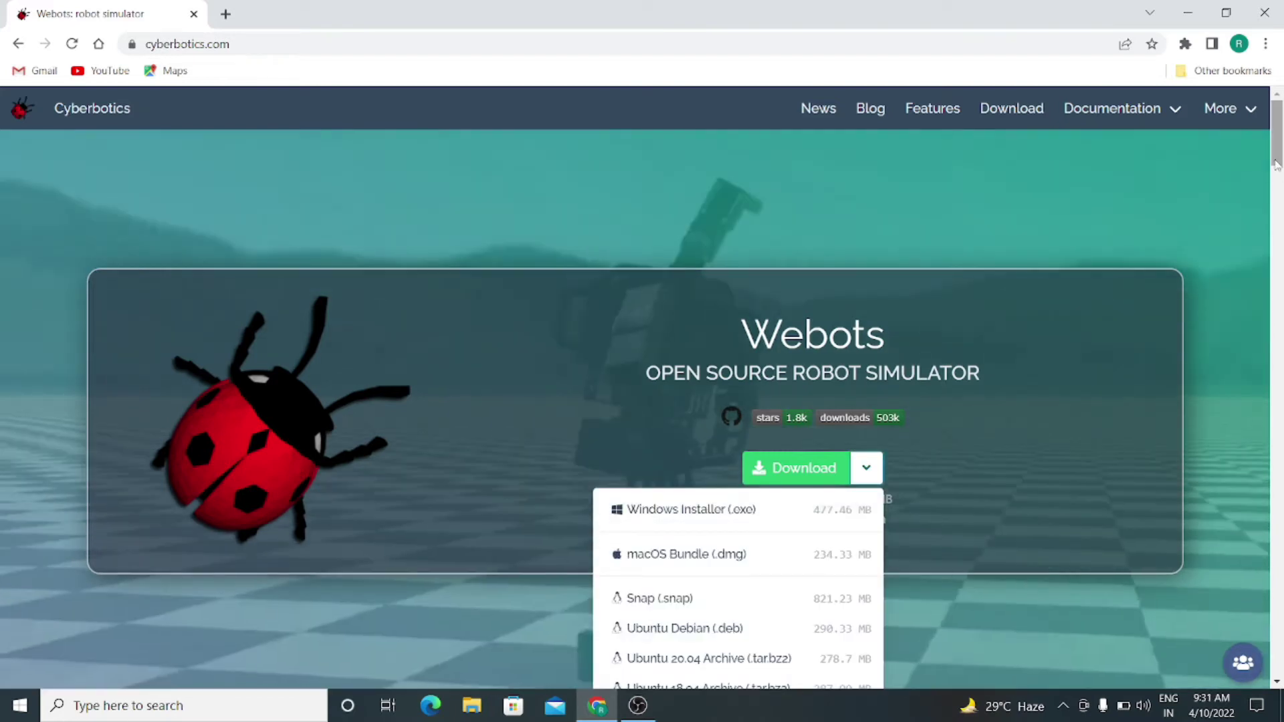
drag(1275, 165, 1273, 200)
scroll(1275, 194, down, 2)
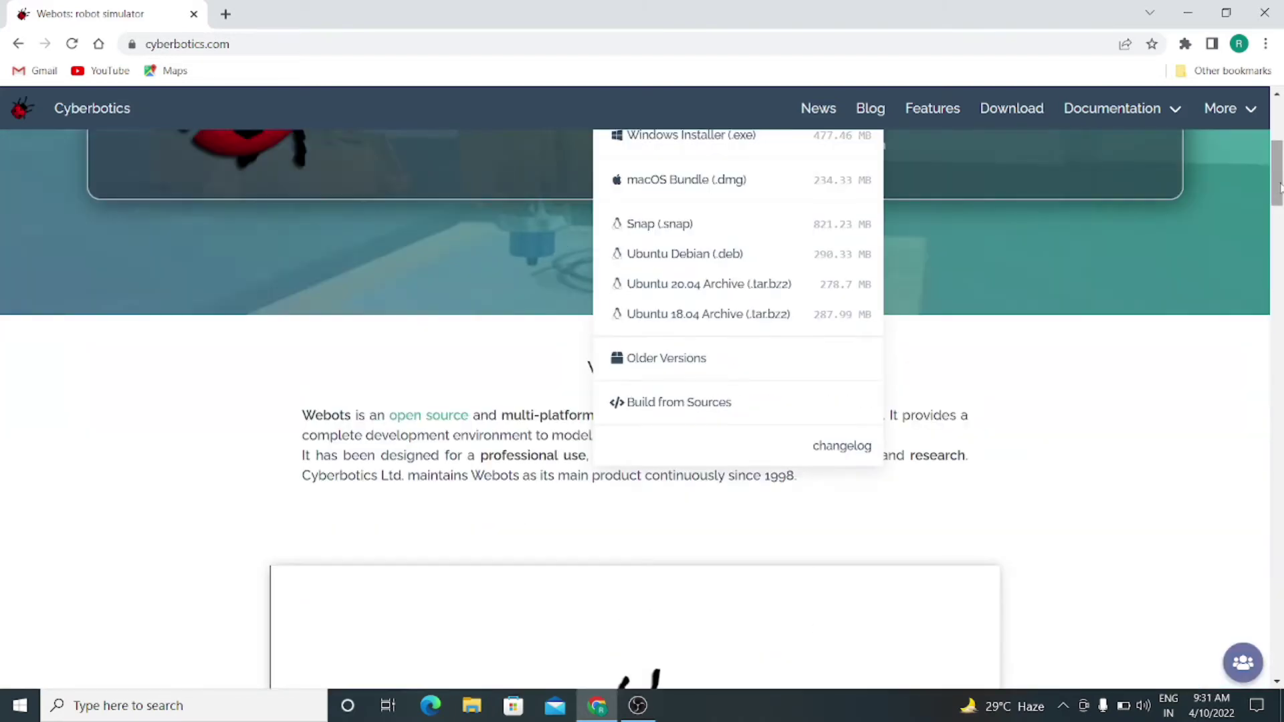
scroll(1275, 187, up, 3)
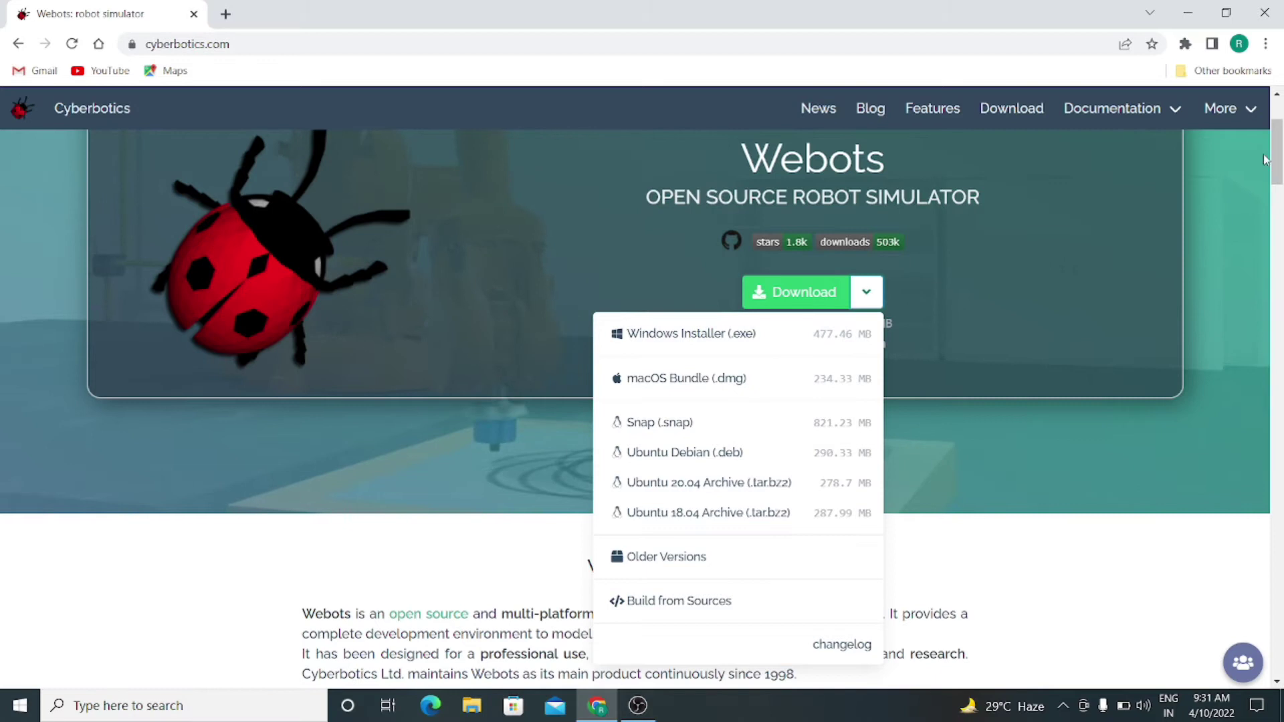
scroll(1263, 159, up, 1)
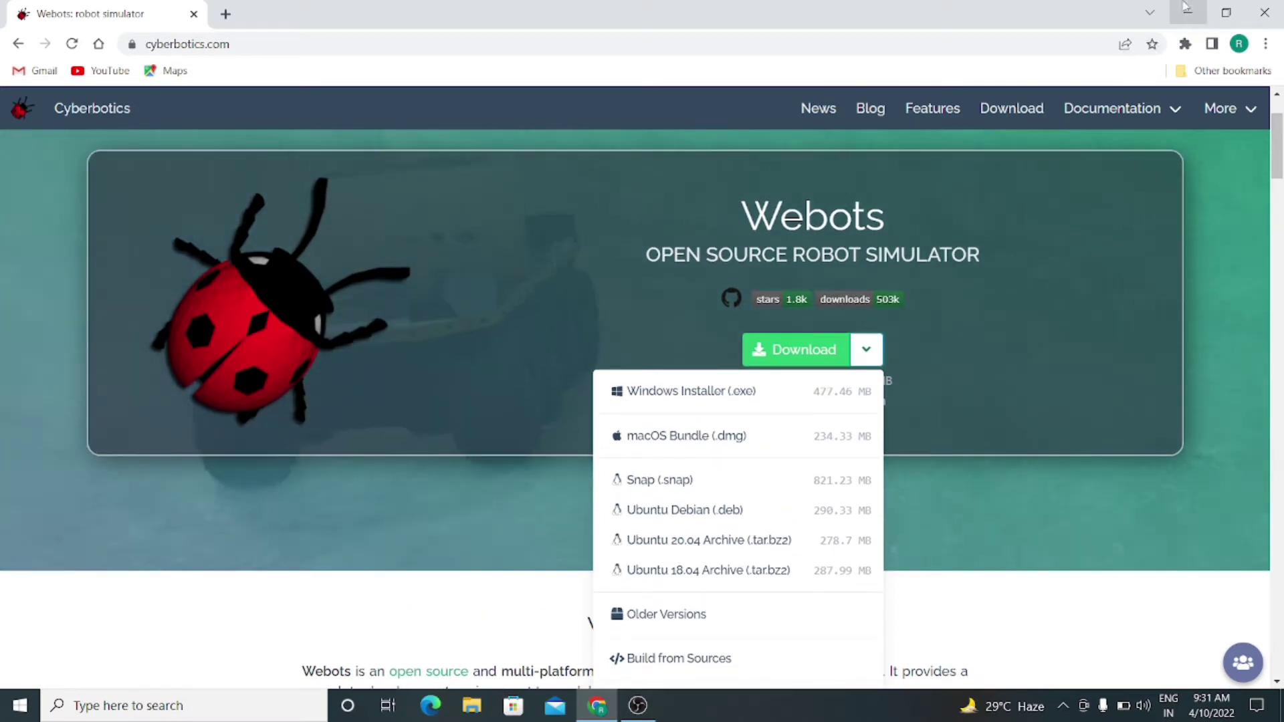
click(1187, 11)
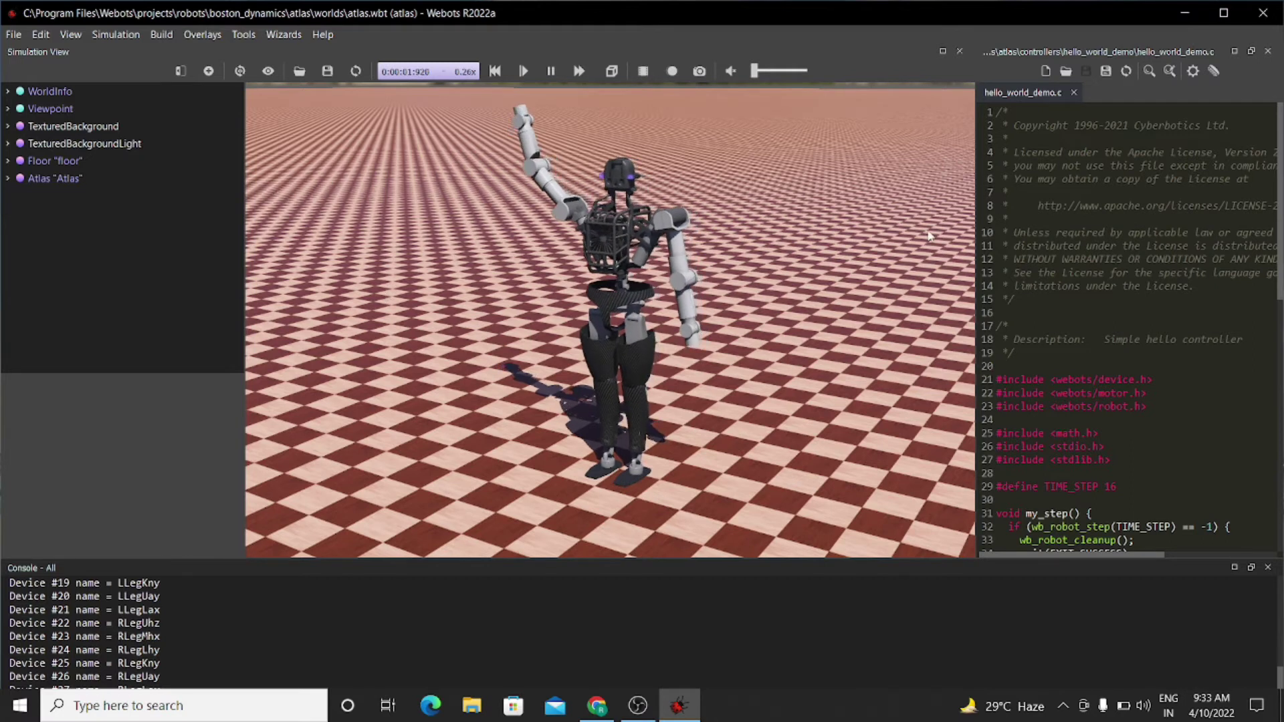
Examine the hello_world_demo.c controller code and the device names the Atlas simulation lists in the console.
scroll(1281, 265, down, 4)
scroll(1129, 327, down, 8)
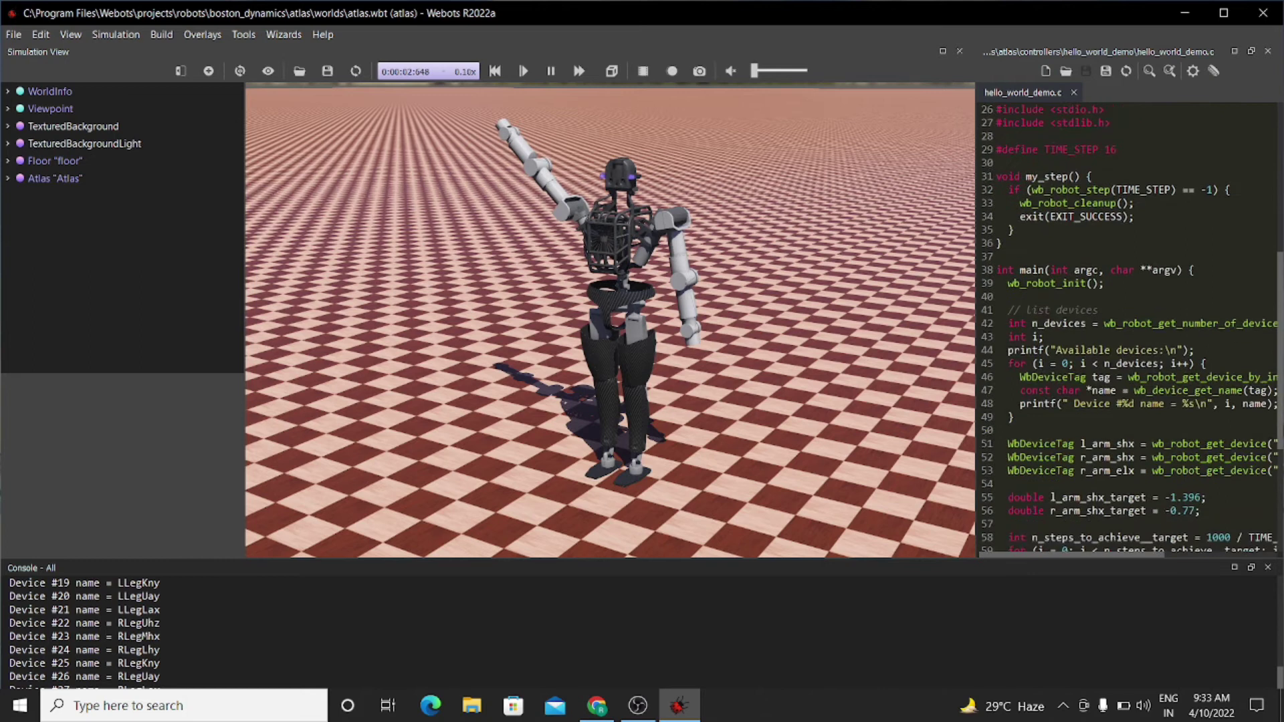
scroll(1129, 328, down, 2)
scroll(1130, 328, up, 2)
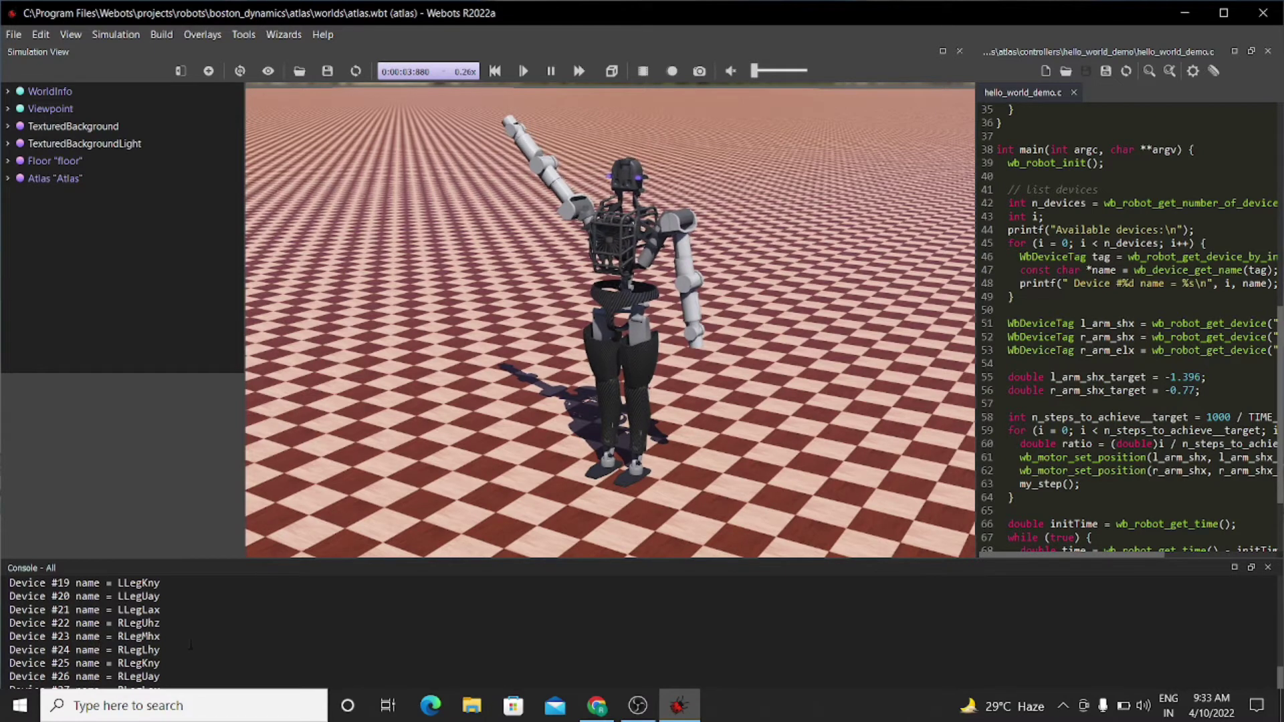
scroll(171, 643, up, 1)
scroll(171, 643, up, 1)
scroll(171, 643, down, 2)
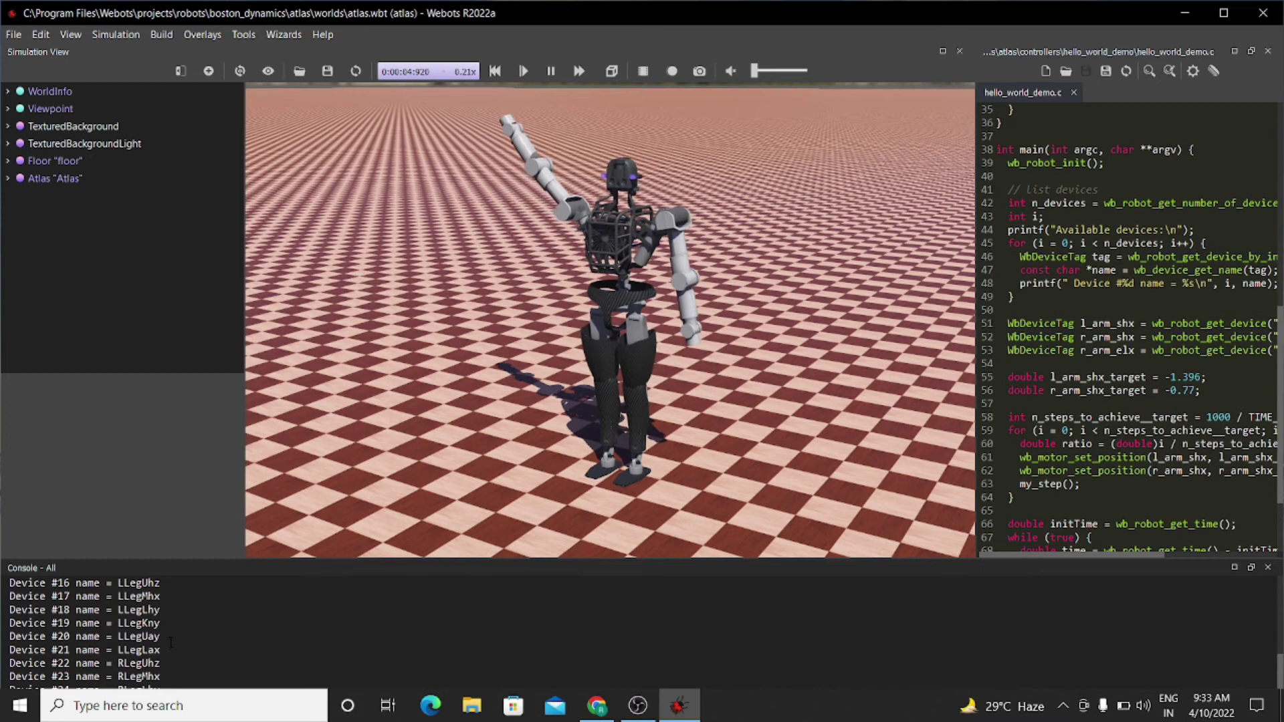
scroll(170, 643, down, 1)
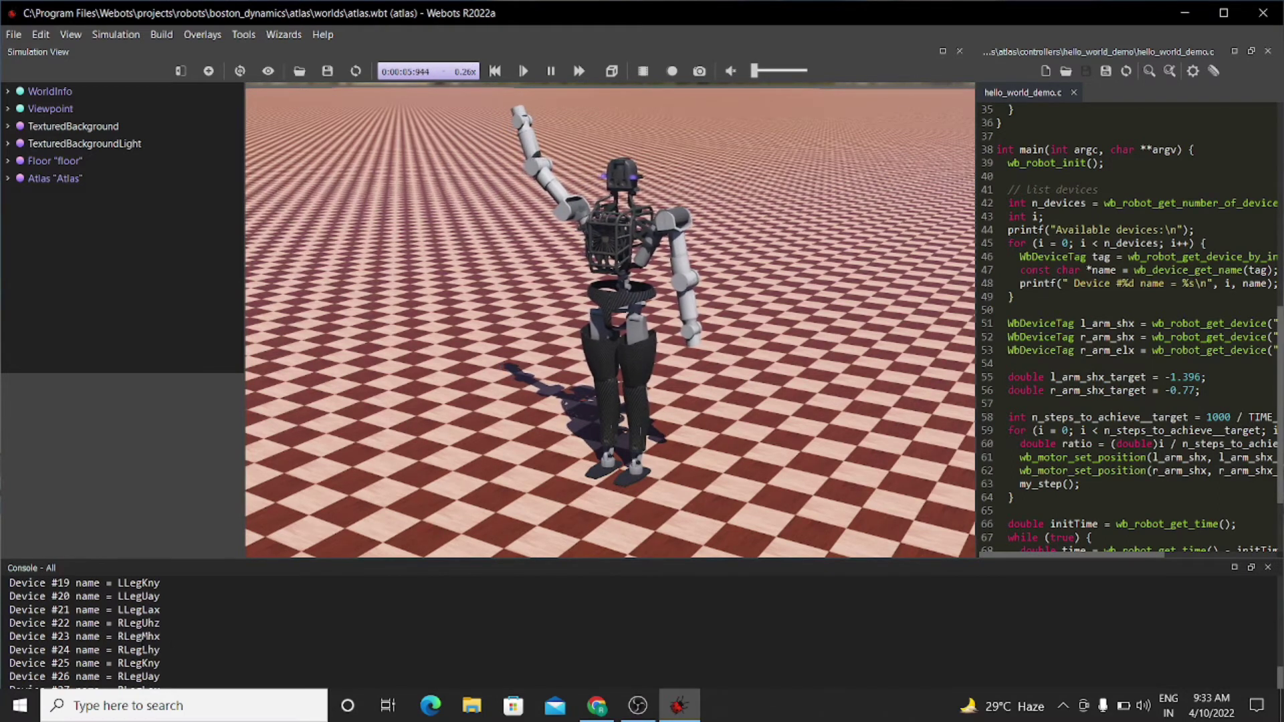
scroll(170, 643, up, 4)
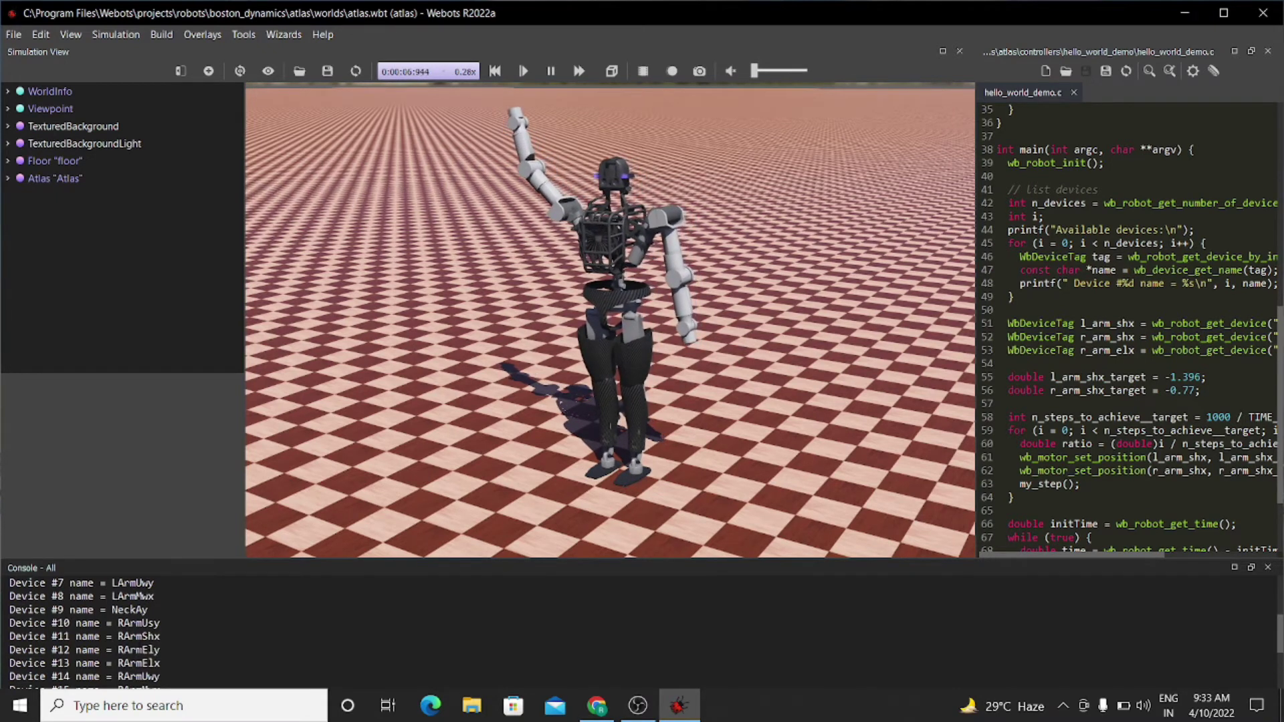
Open the sample world highway_overtake.wbt from the vehicles category.
click(14, 35)
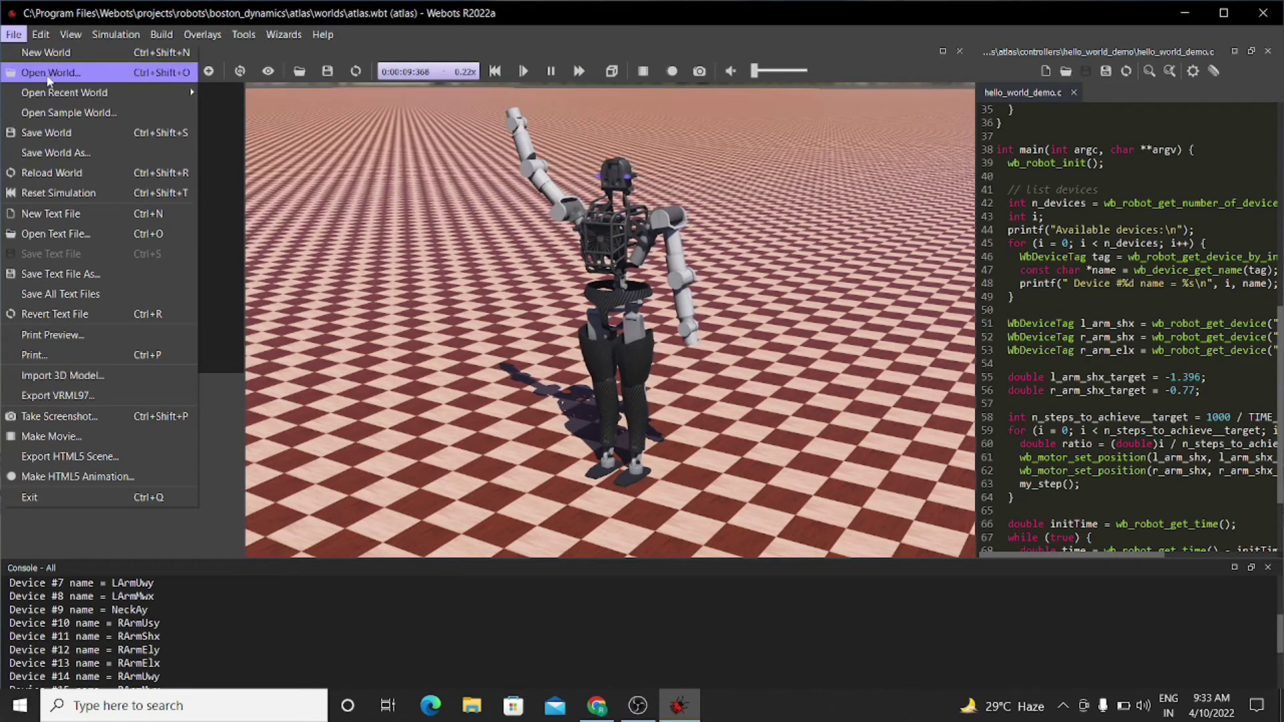
click(63, 115)
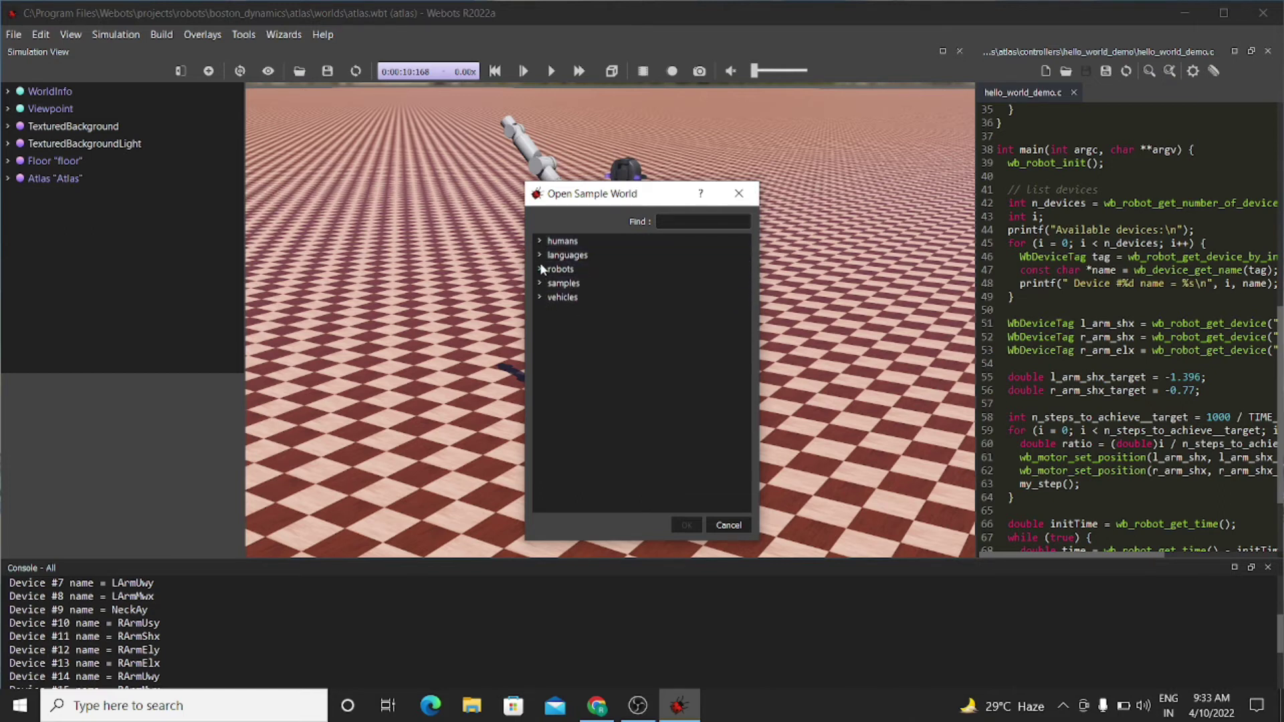
click(542, 242)
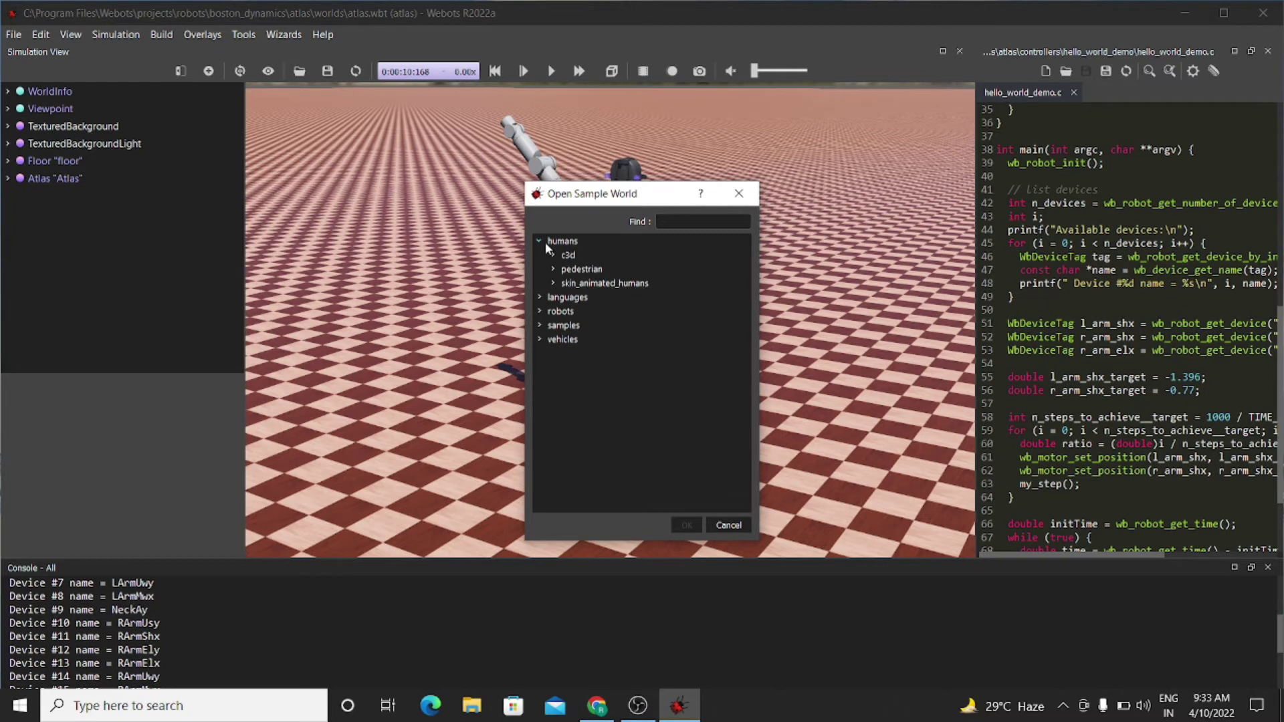
click(540, 339)
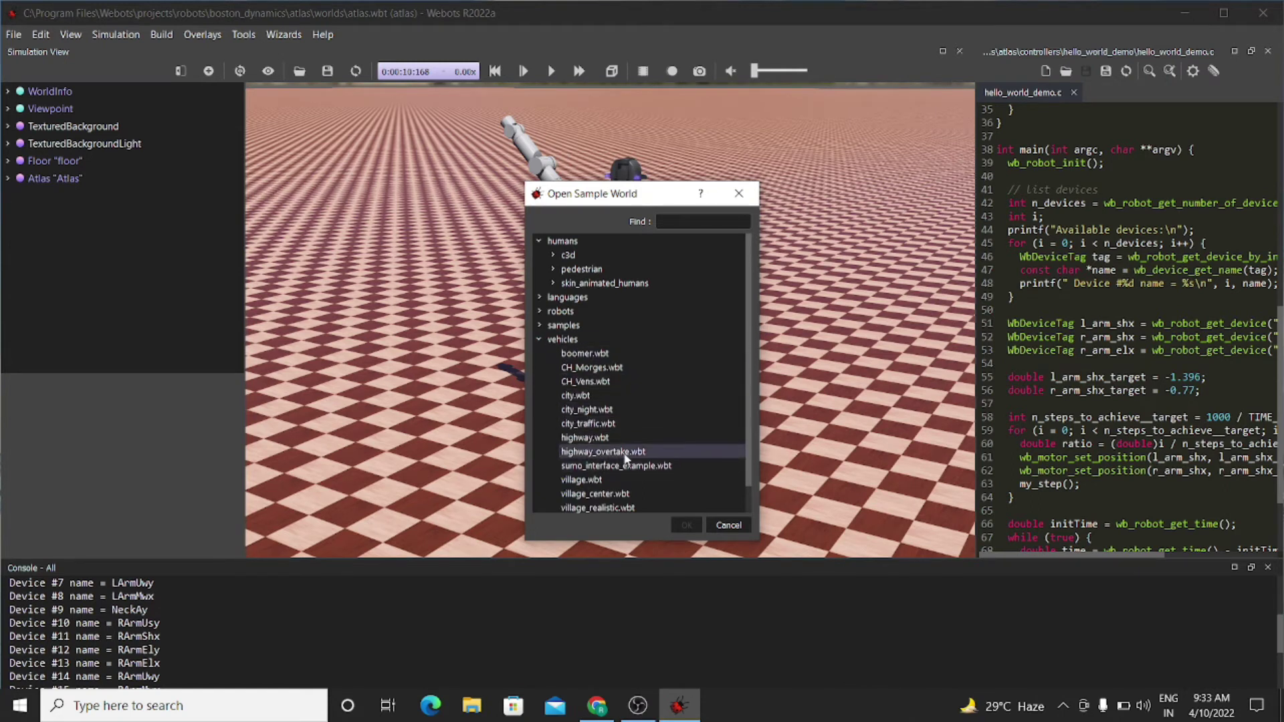
drag(748, 440, 748, 463)
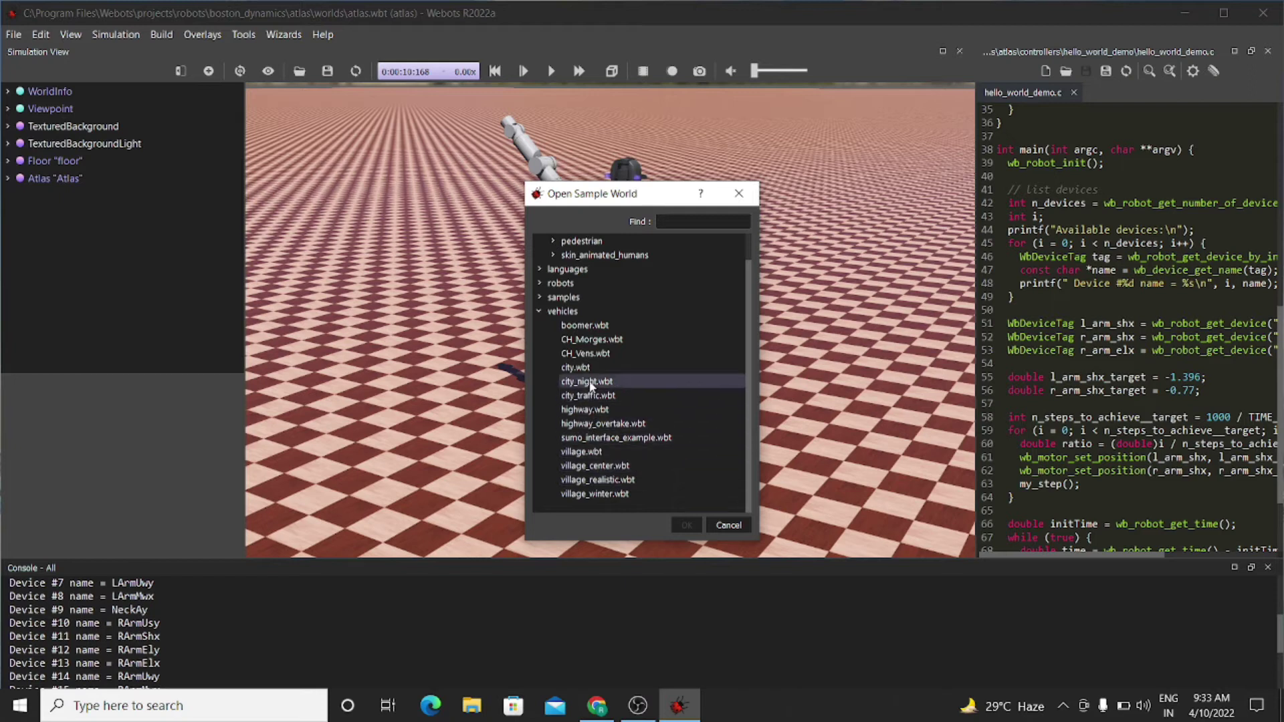
click(597, 425)
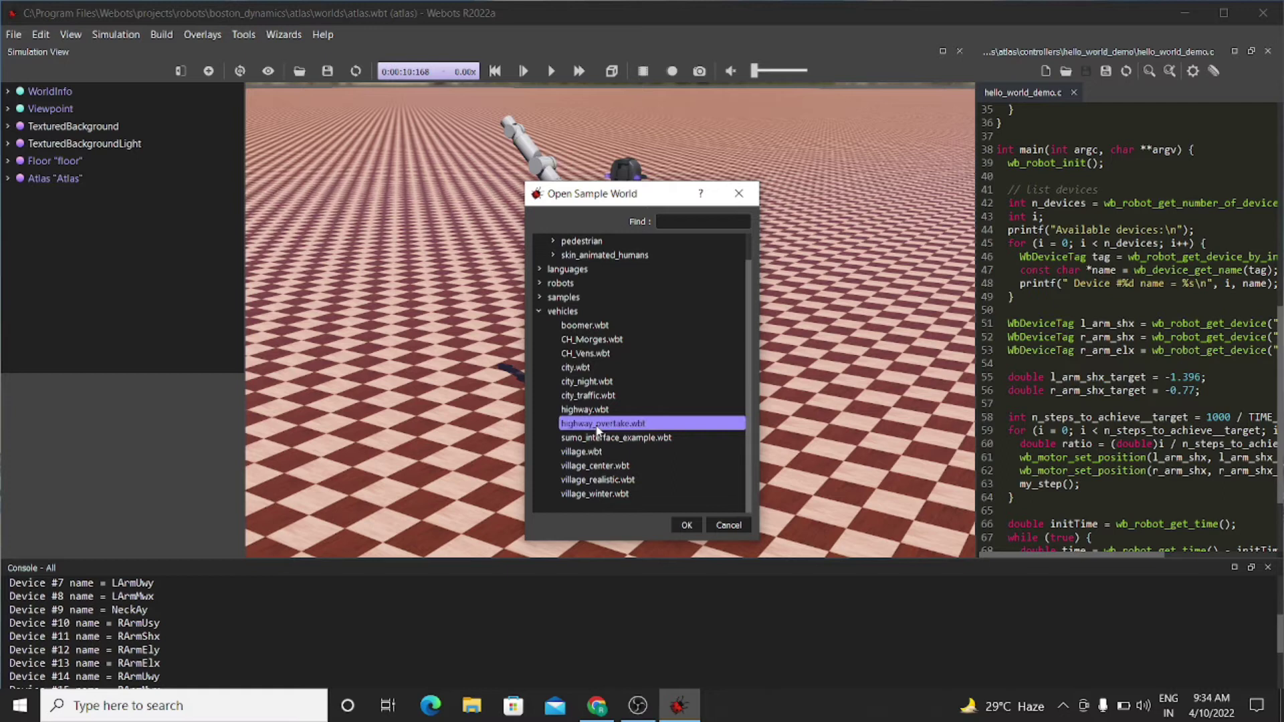
click(688, 525)
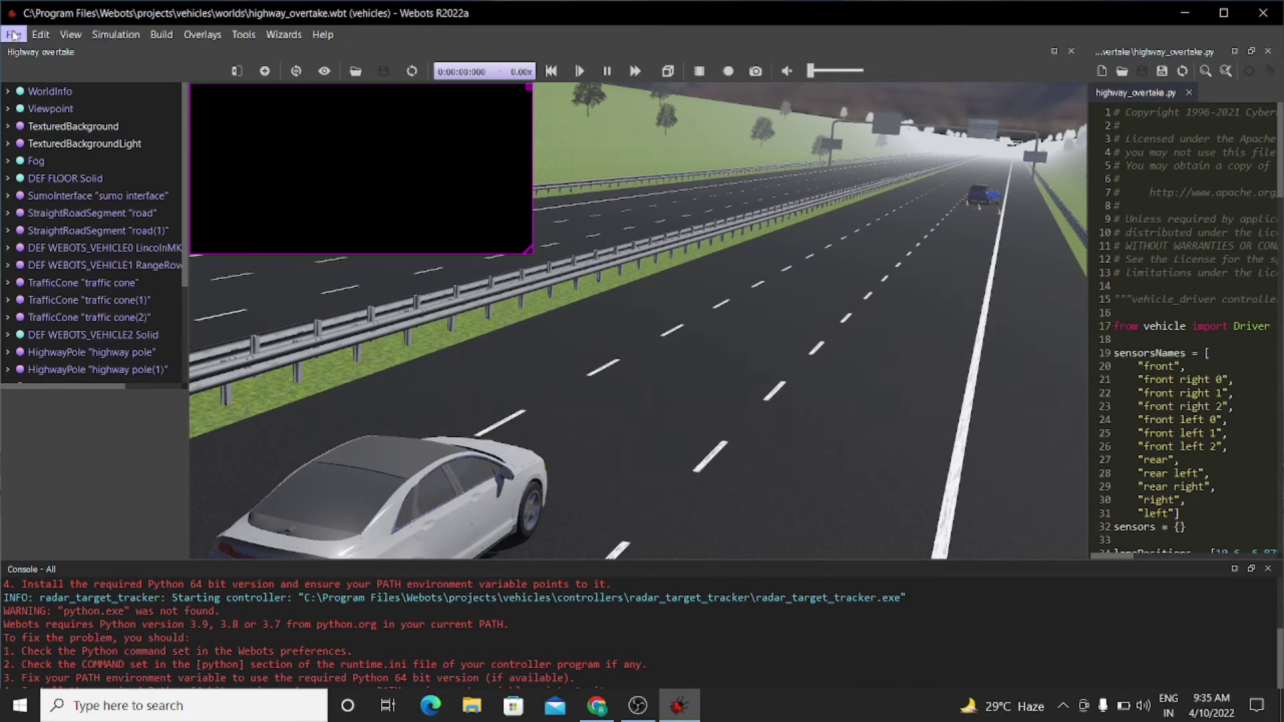
Bring up the sample world list and look through the c3d and pedestrian groups of the humans category.
click(13, 35)
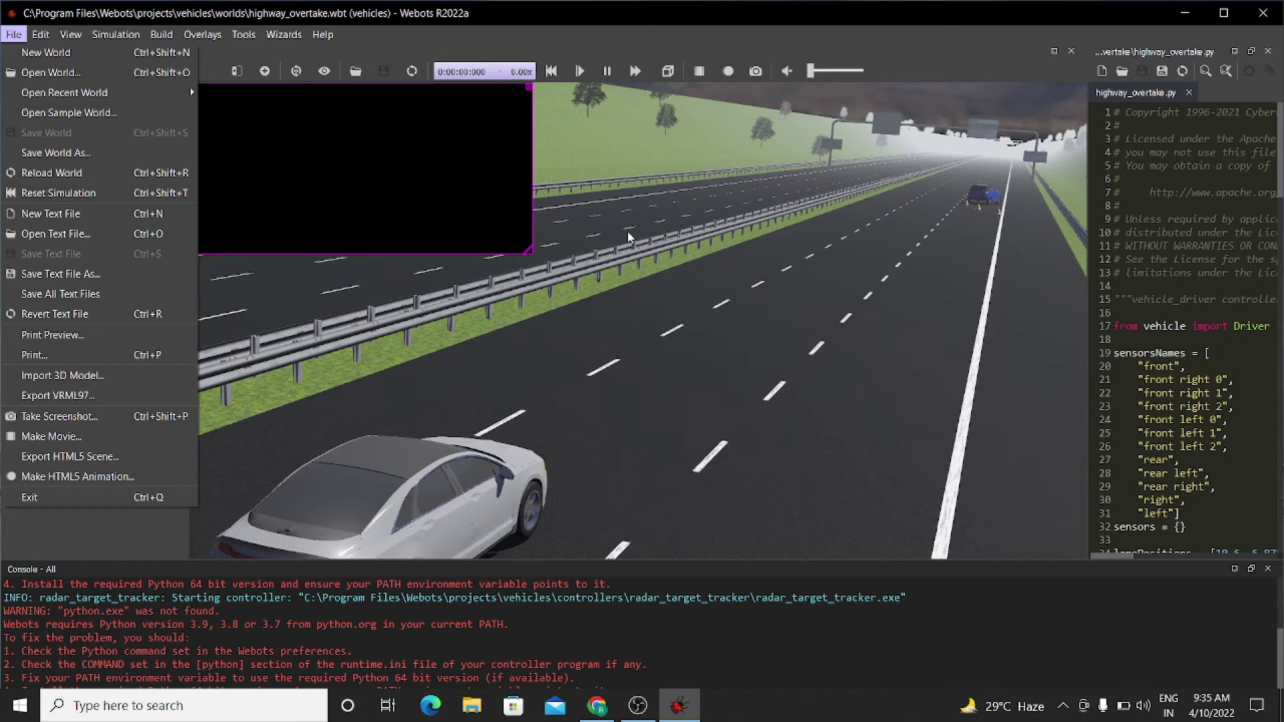
click(84, 114)
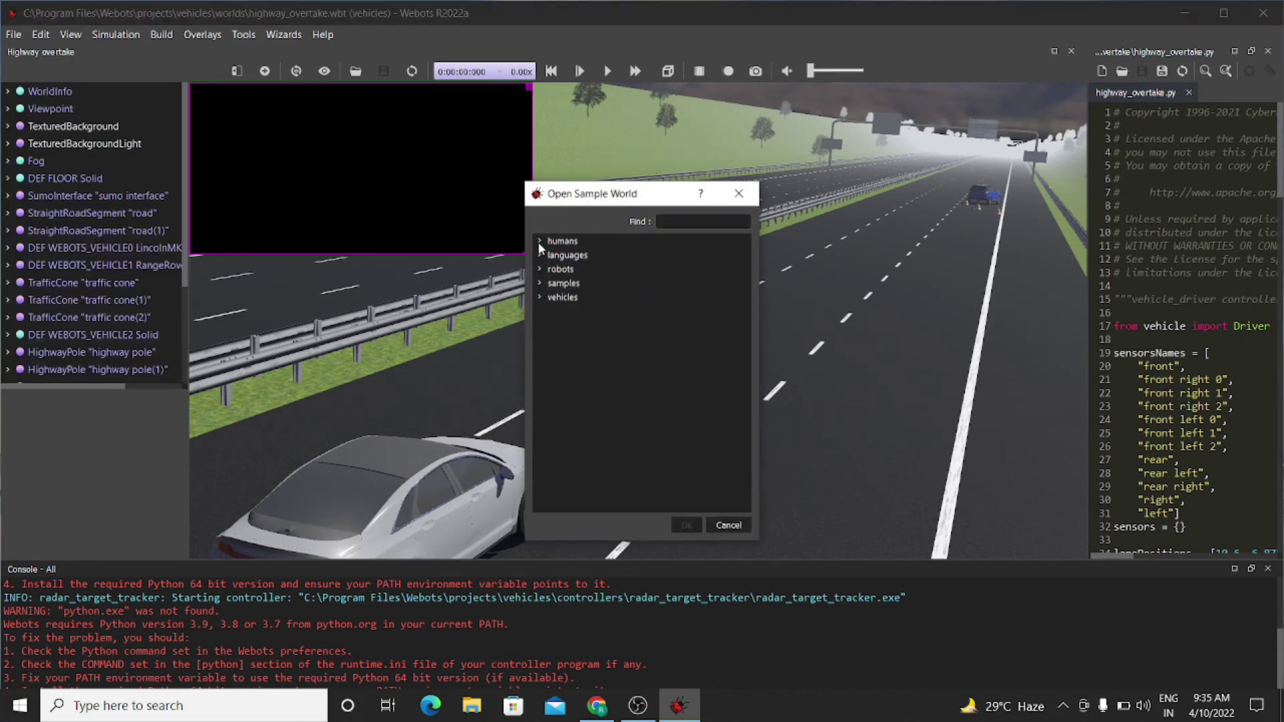
click(541, 242)
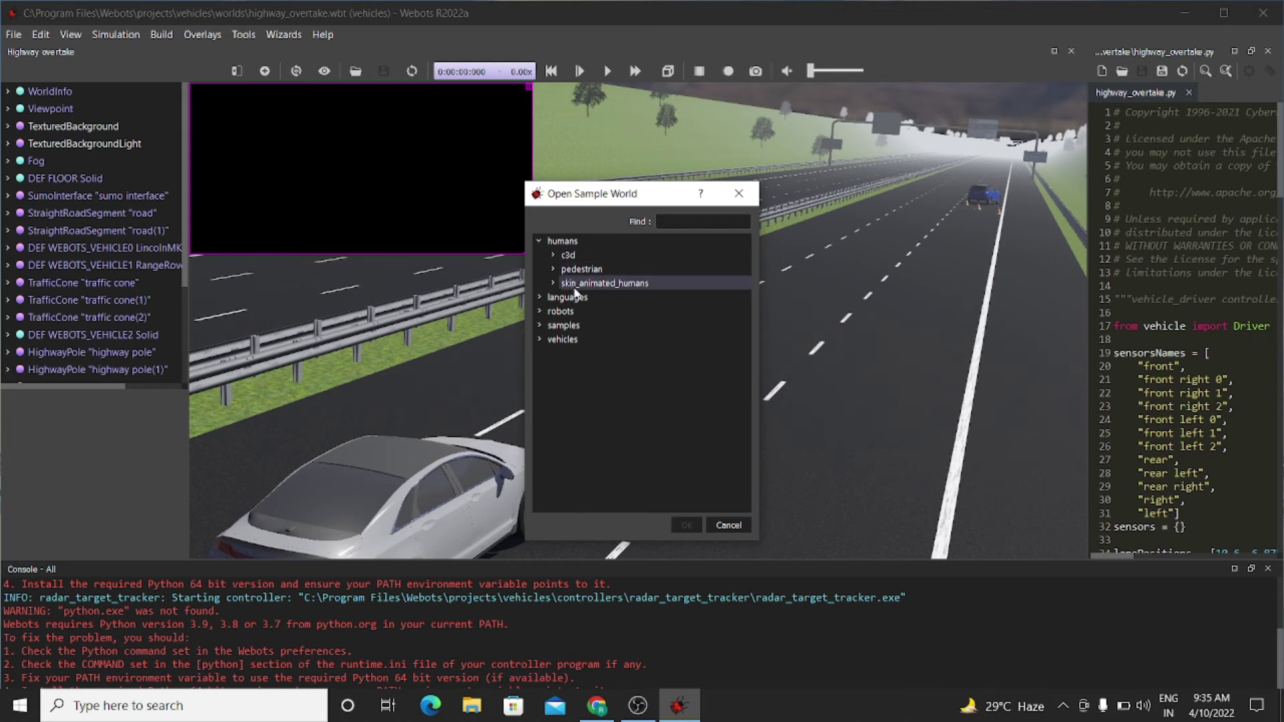
click(553, 255)
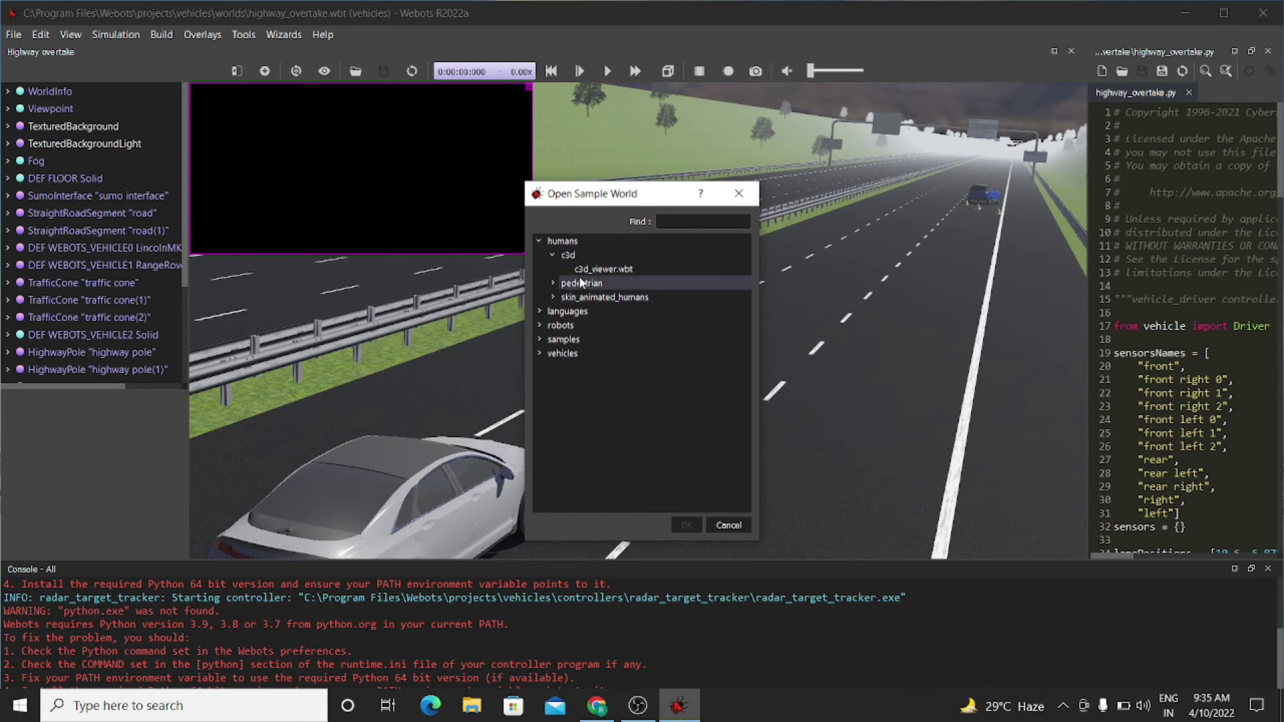
click(553, 284)
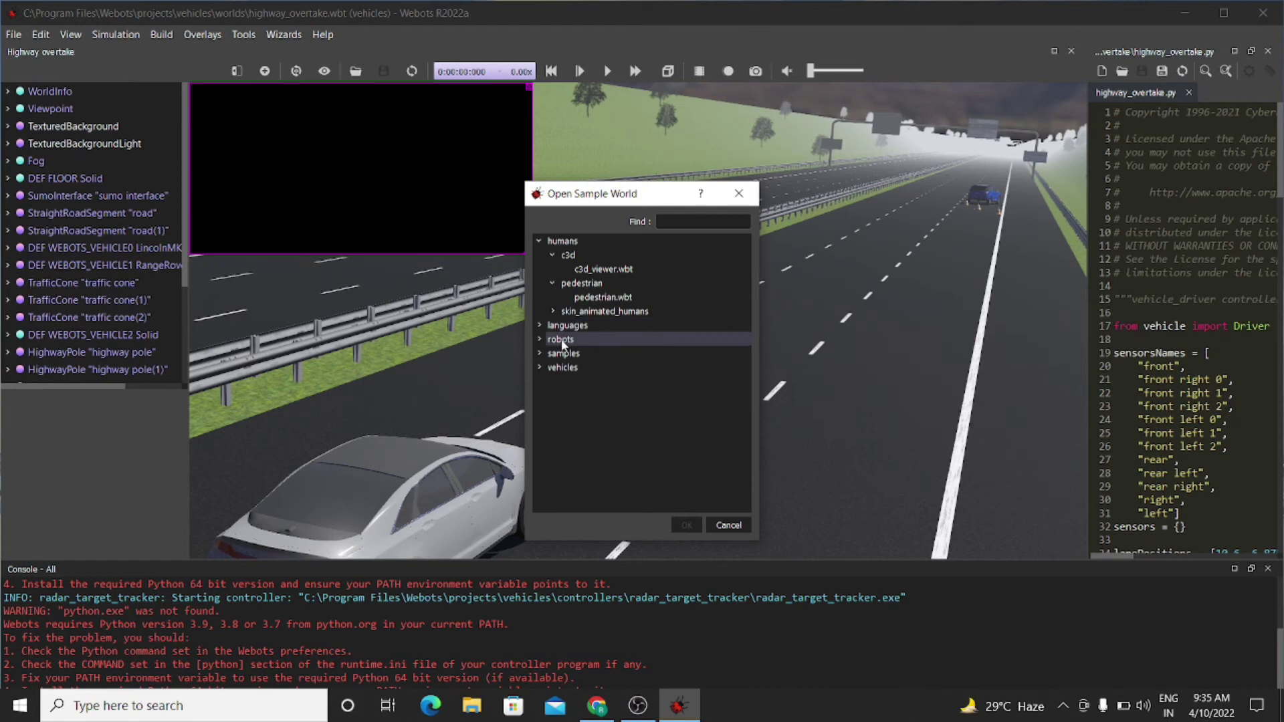
Open the sample world spot.wbt from the boston_dynamics group of the robots category.
click(542, 341)
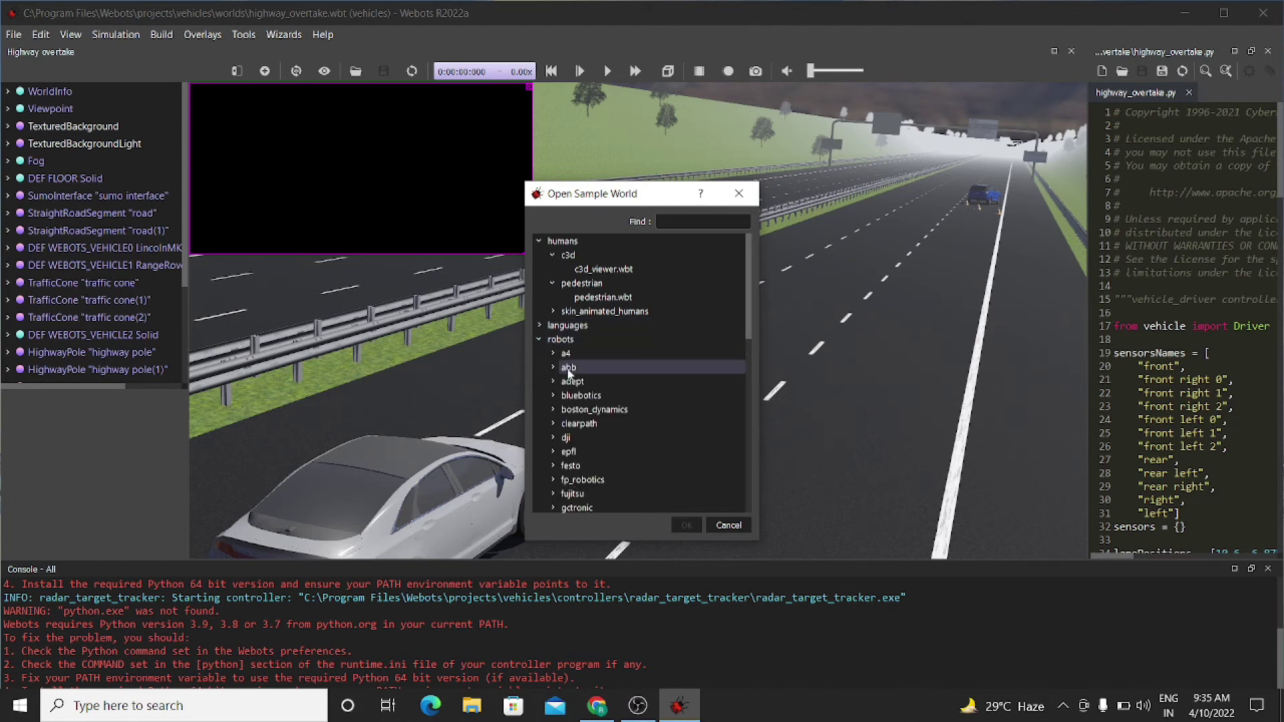
click(554, 382)
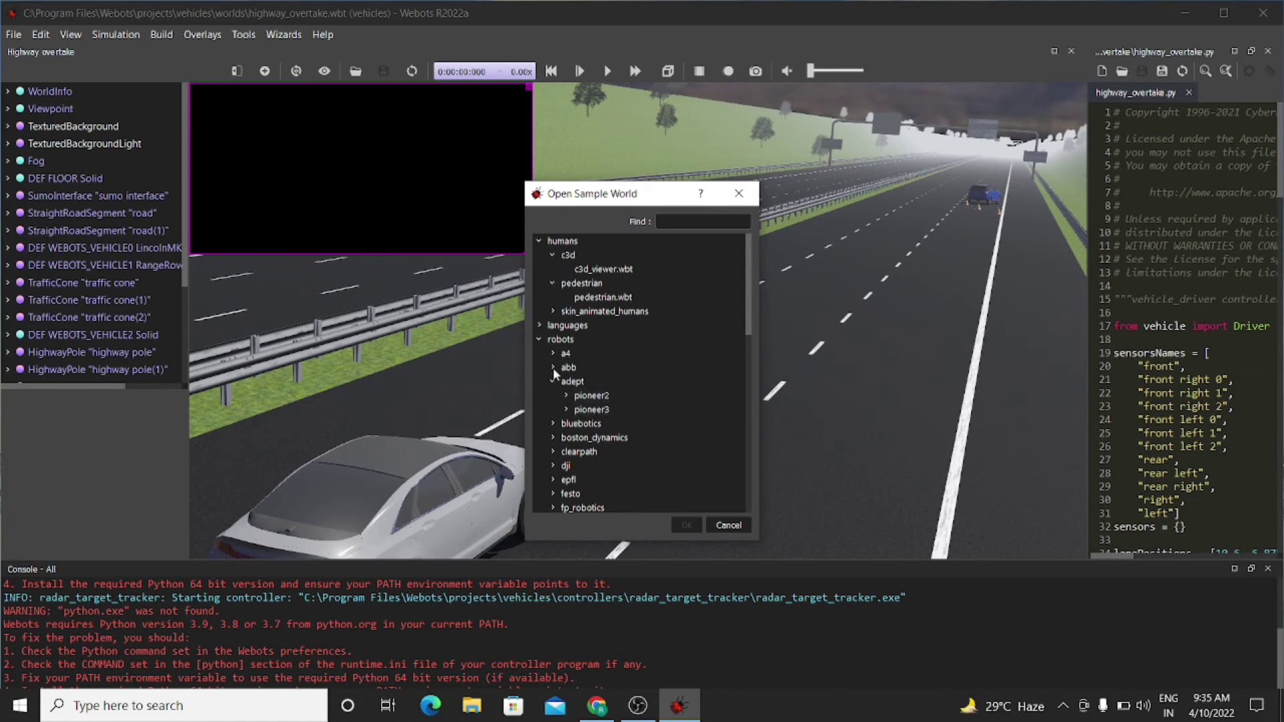
click(553, 367)
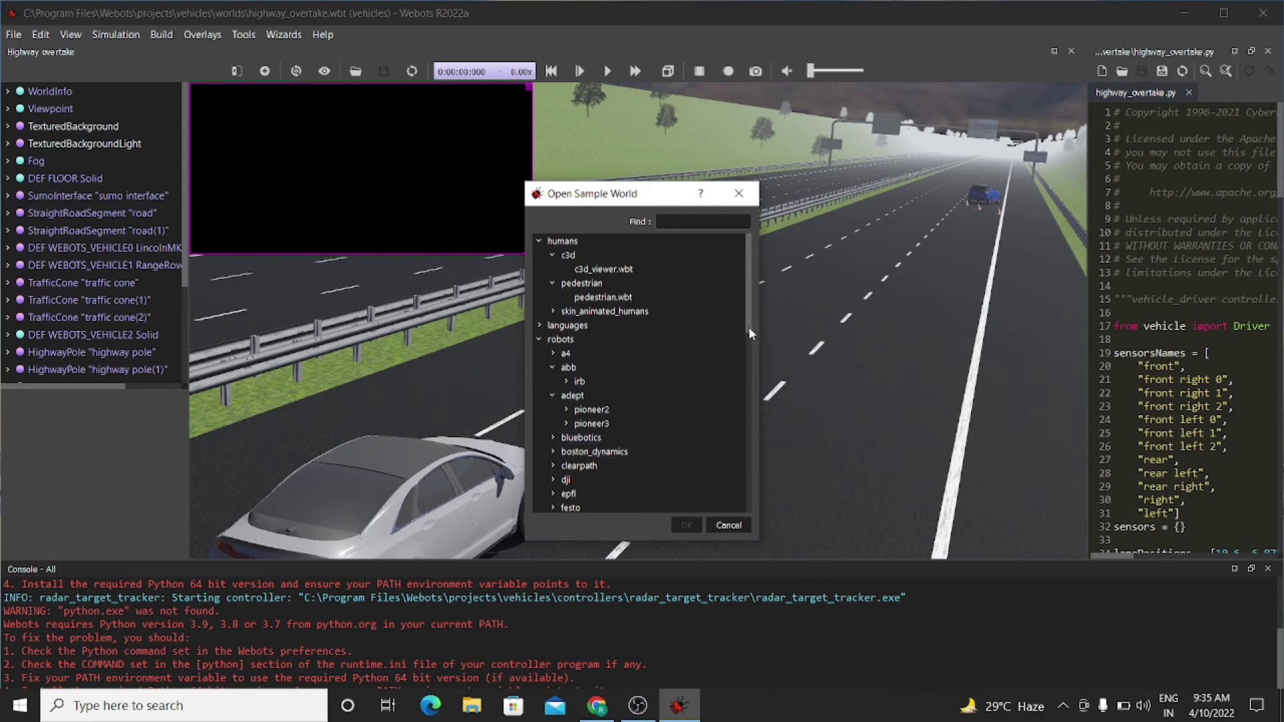
drag(748, 327, 748, 347)
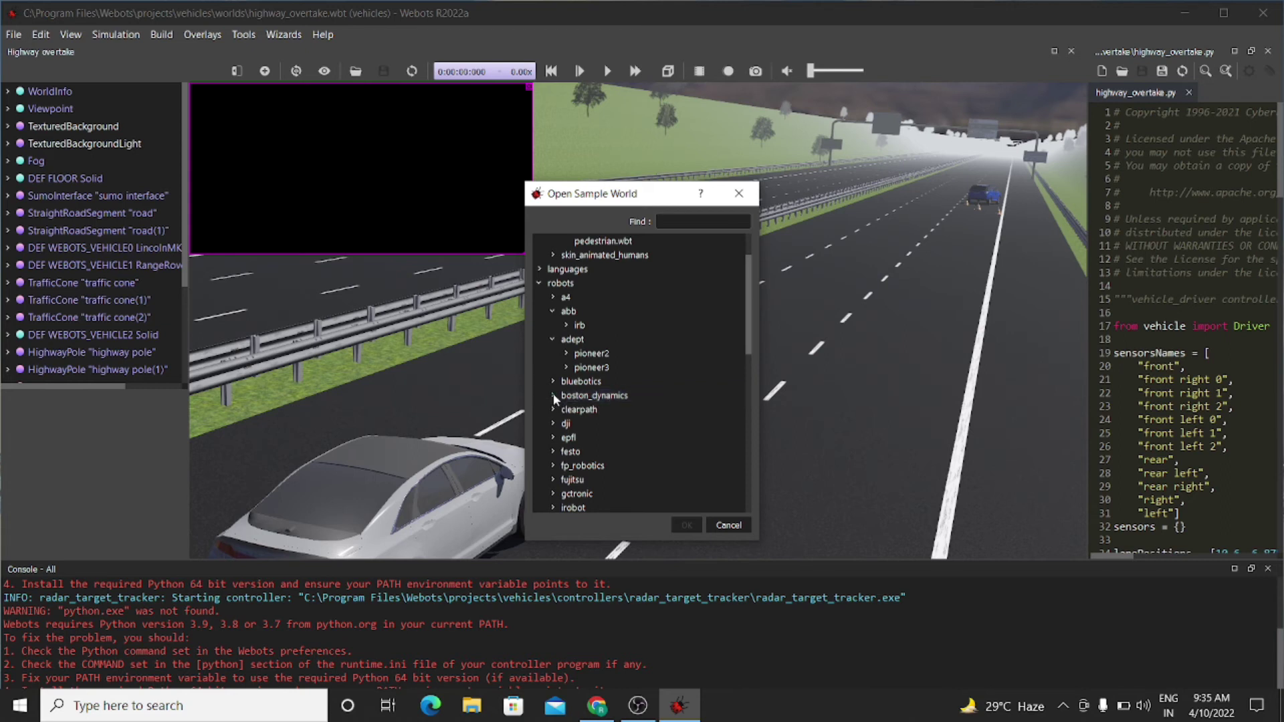
drag(746, 344, 736, 357)
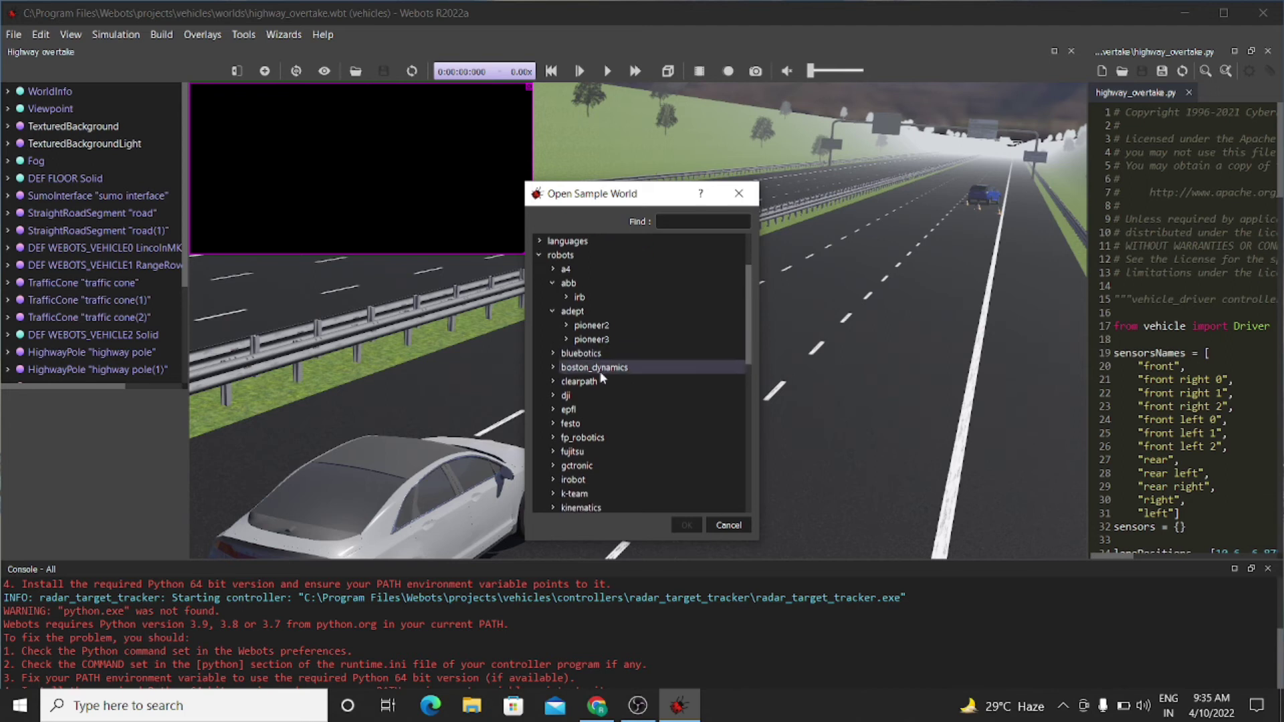
click(554, 366)
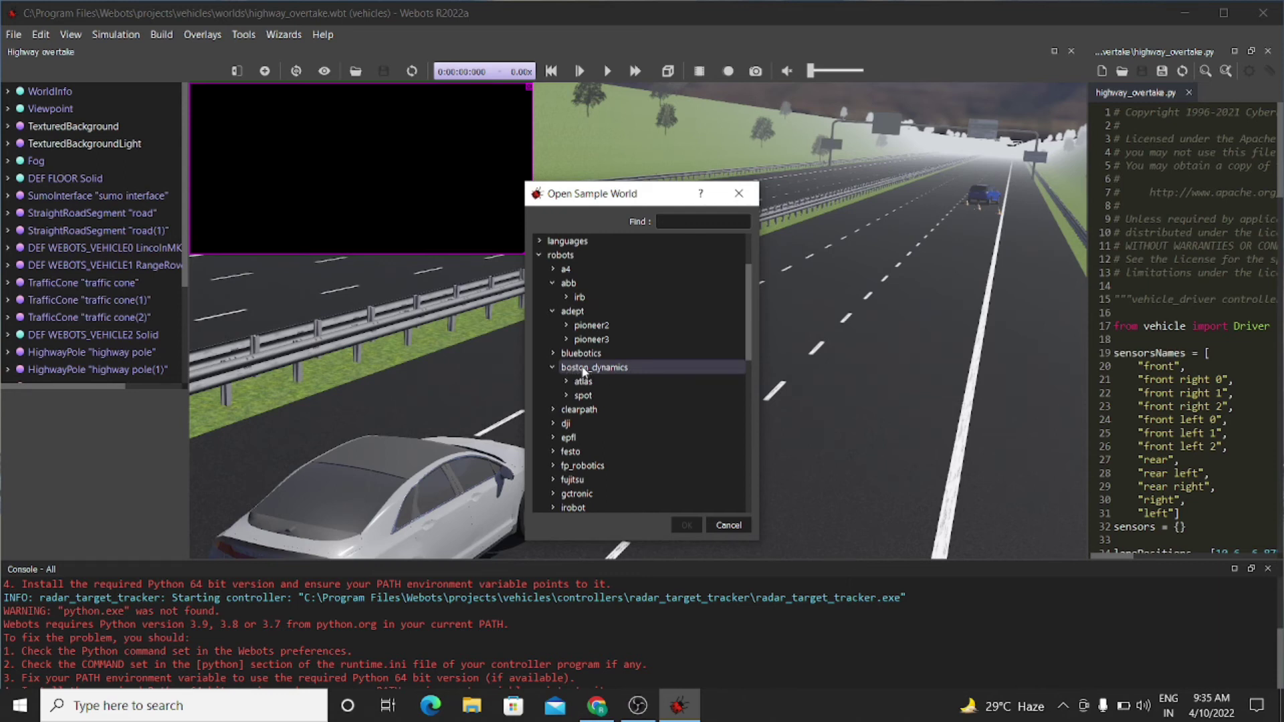
click(566, 395)
click(613, 413)
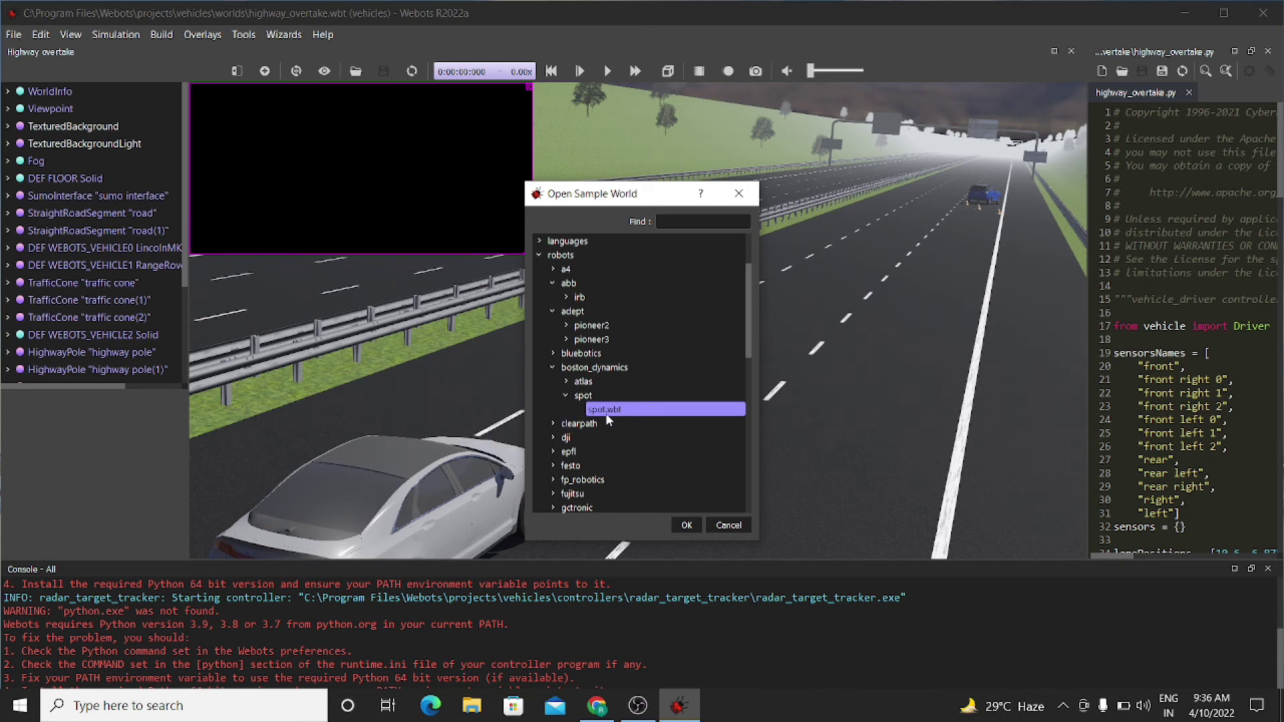
click(685, 526)
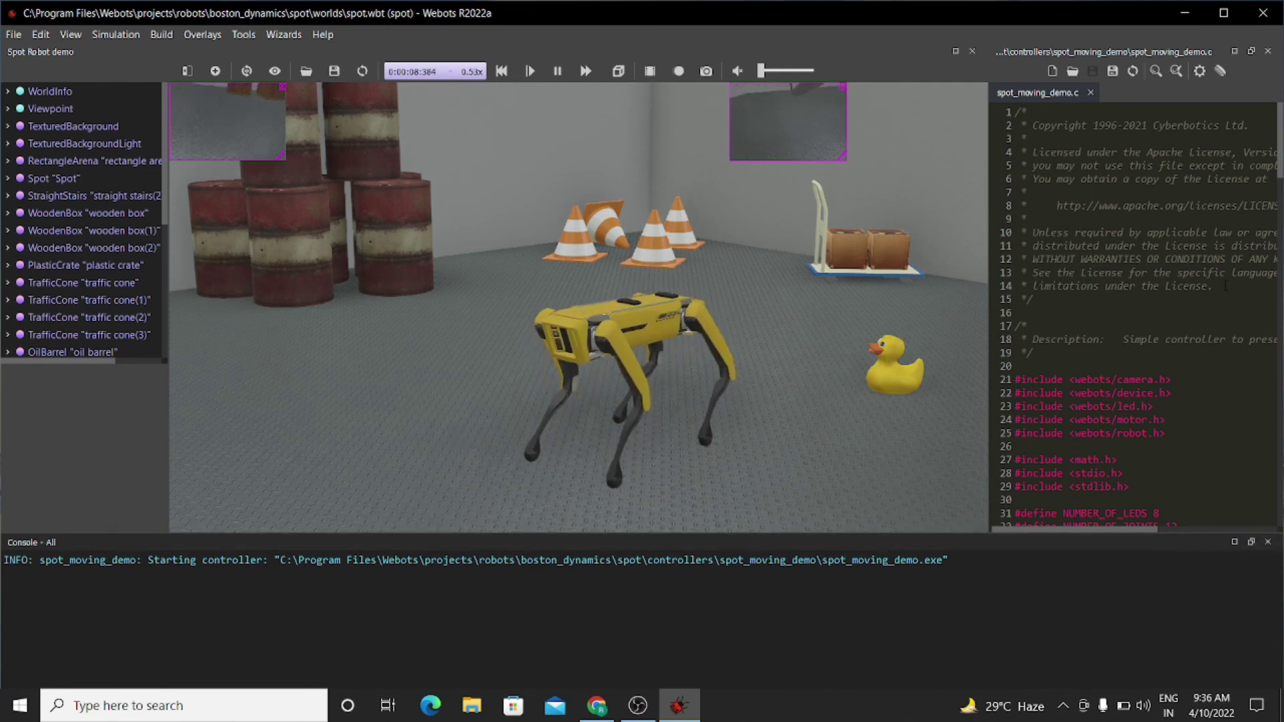
Examine the spot_moving_demo.c controller code down to the while loop with the lie_down, stand_up, sit_down and give_paw calls.
scroll(1280, 185, down, 20)
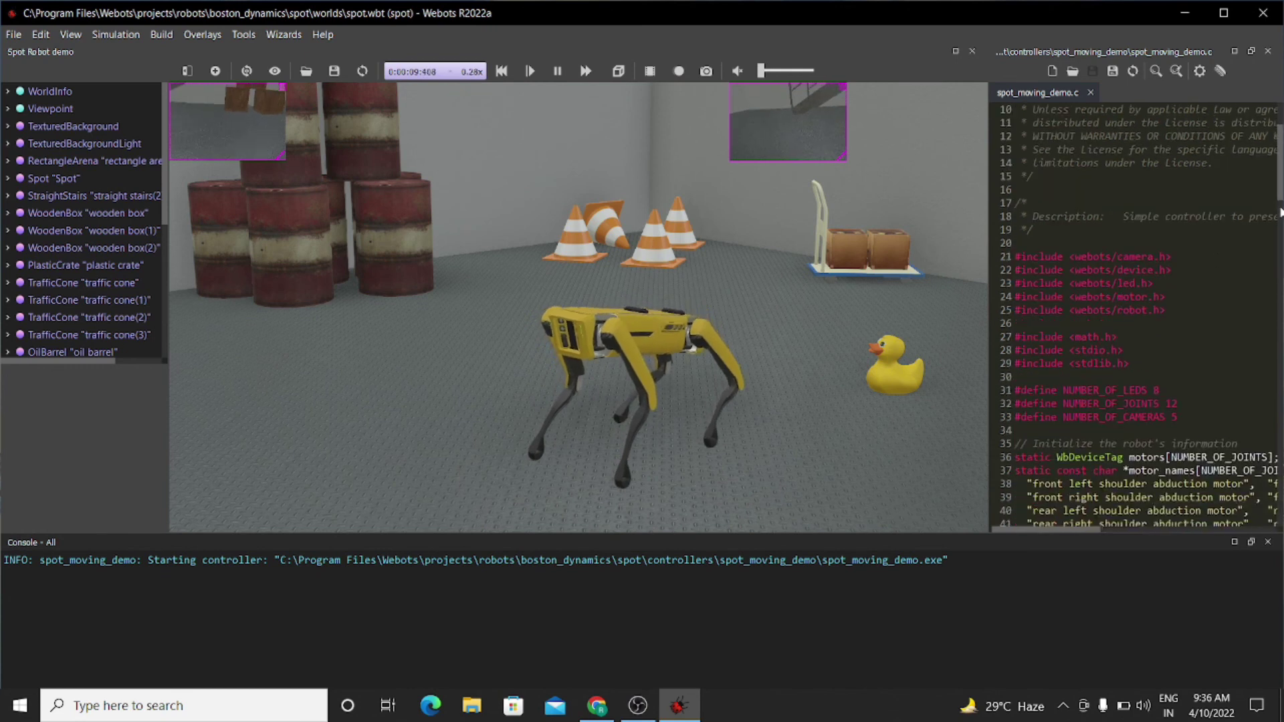
scroll(1279, 443, down, 16)
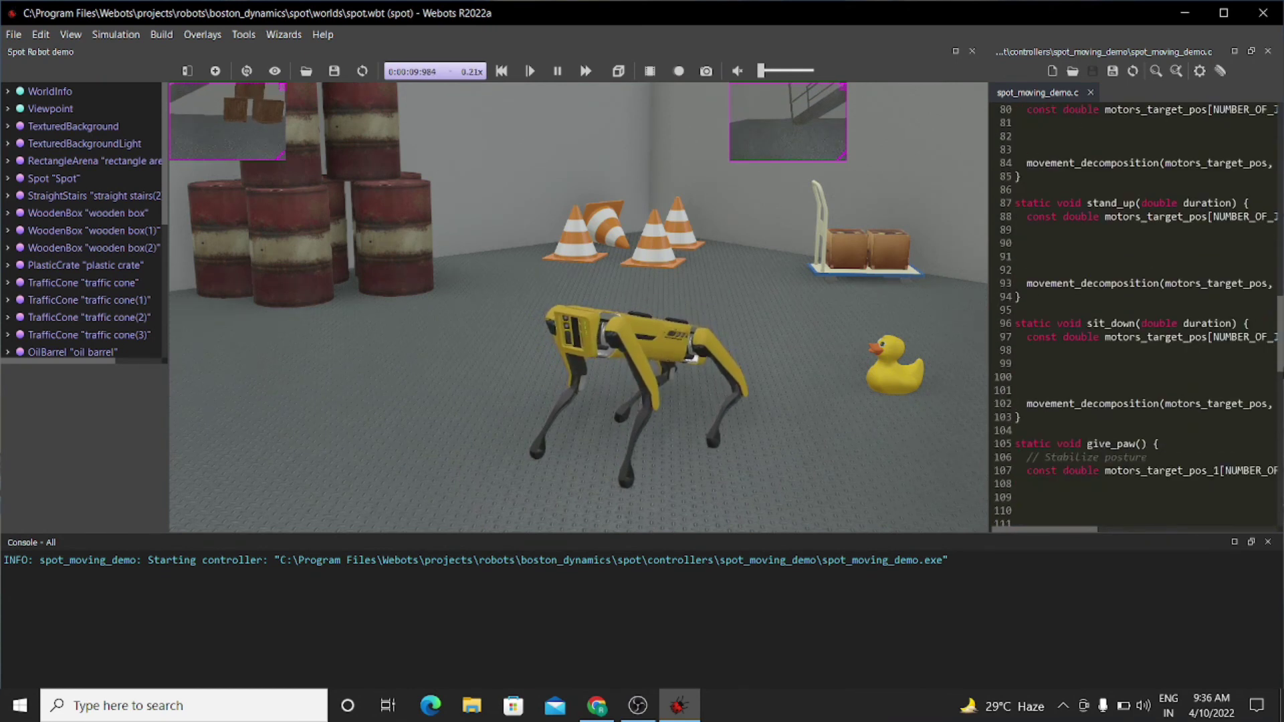
drag(1279, 442, 1280, 508)
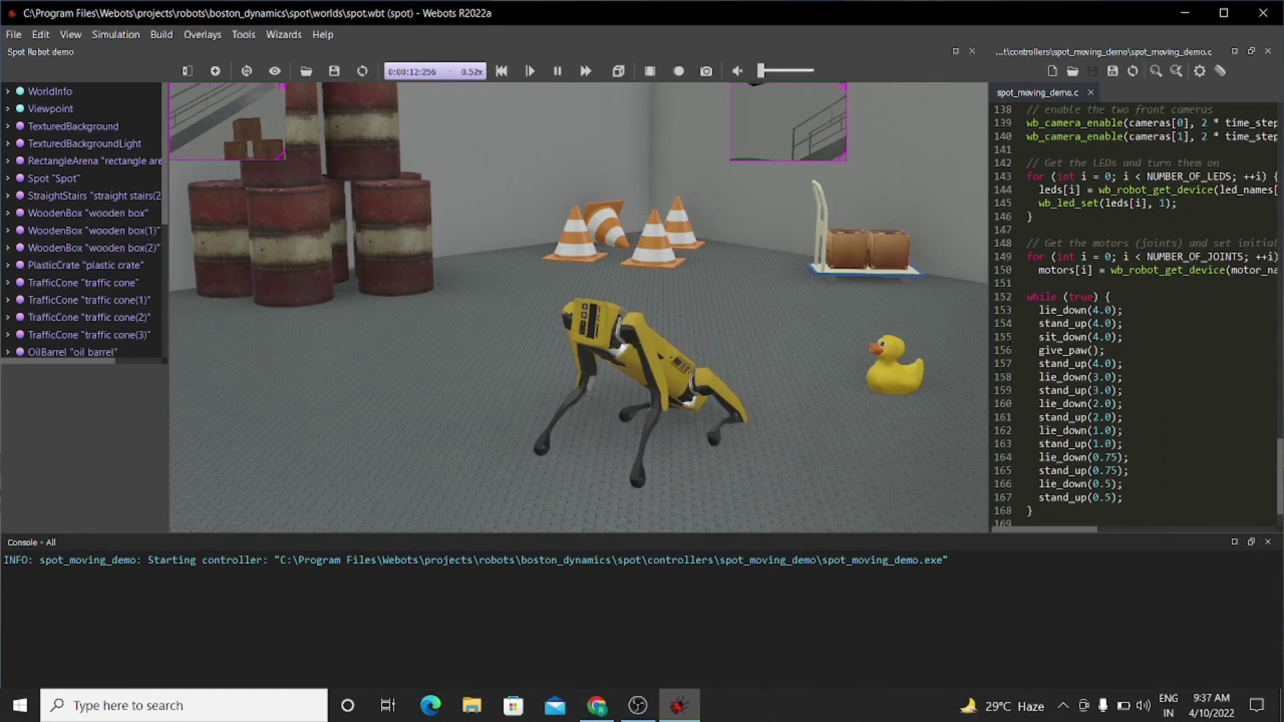
Look over the world file commands and the moving Spot robot in the 3D scene, and minimize the simulator window.
click(14, 35)
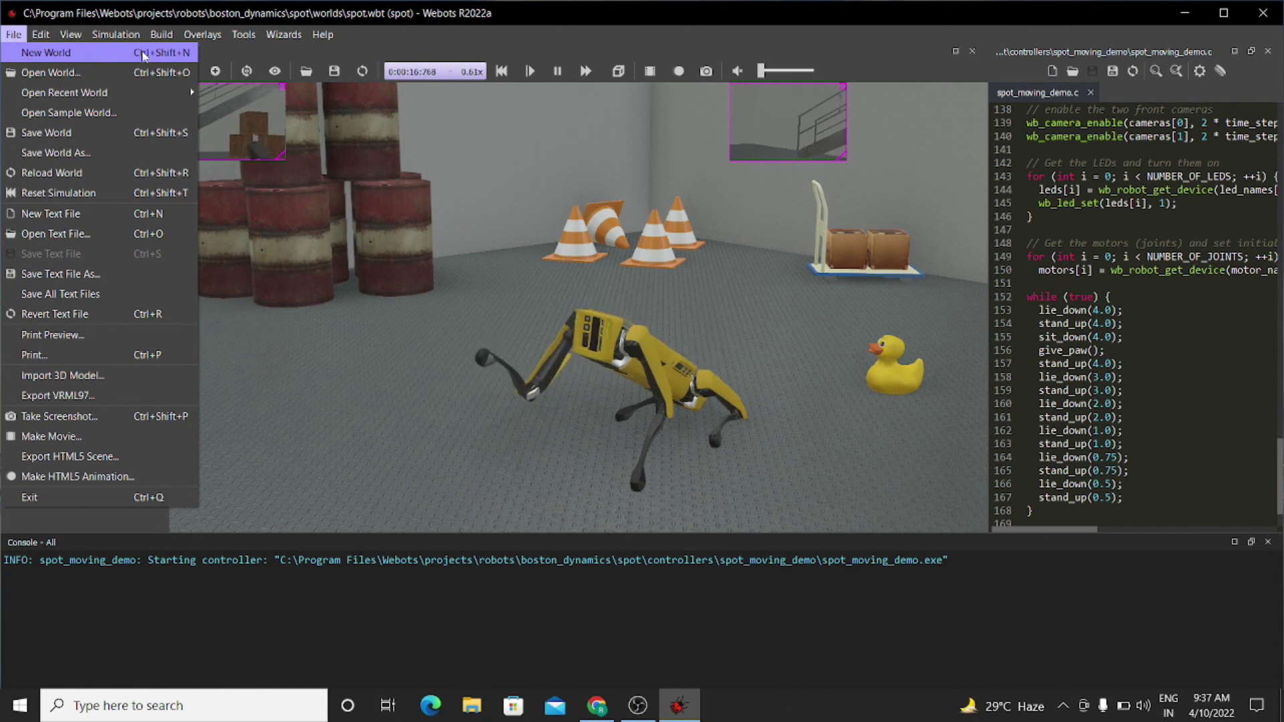
key(Escape)
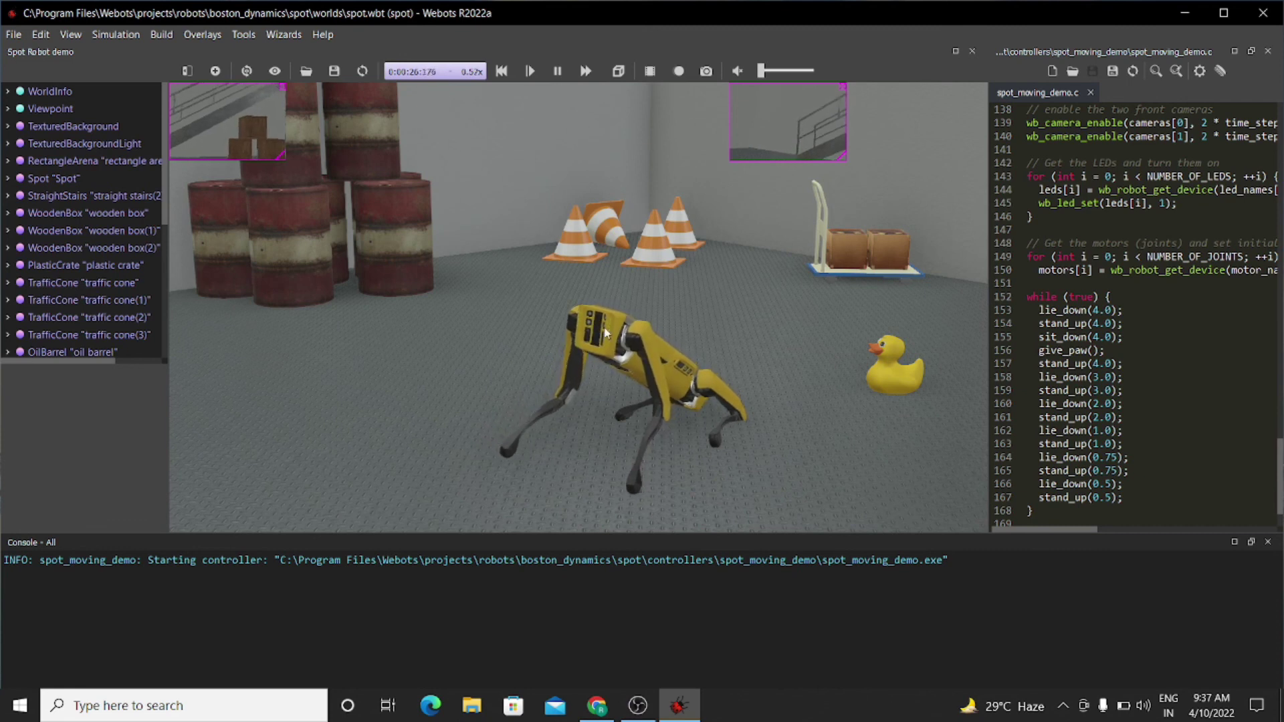
scroll(841, 283, up, 3)
scroll(841, 283, down, 3)
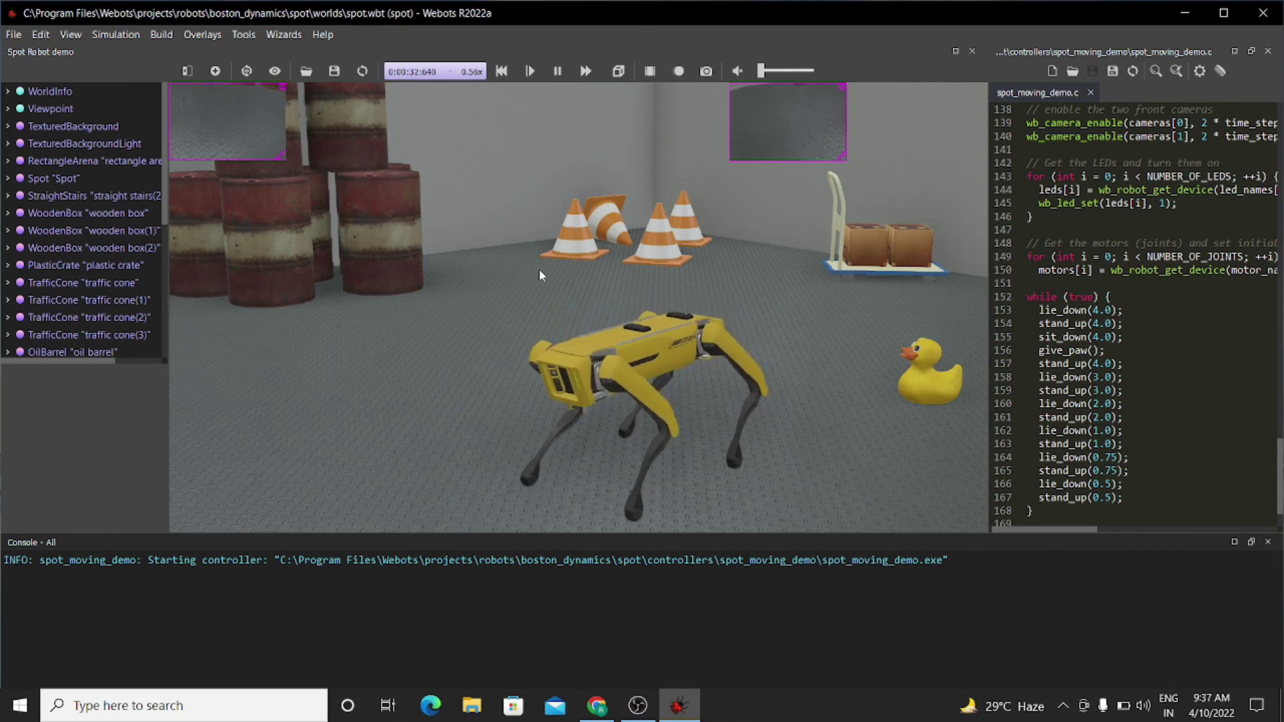
click(1188, 13)
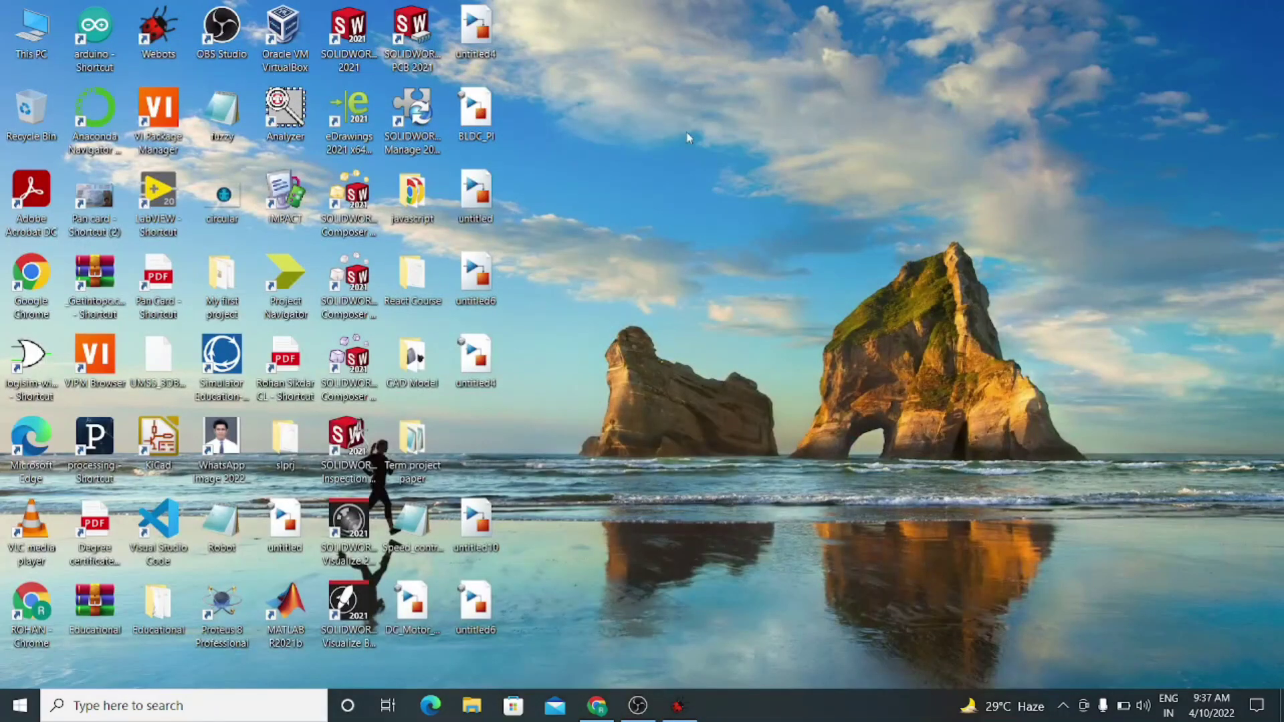